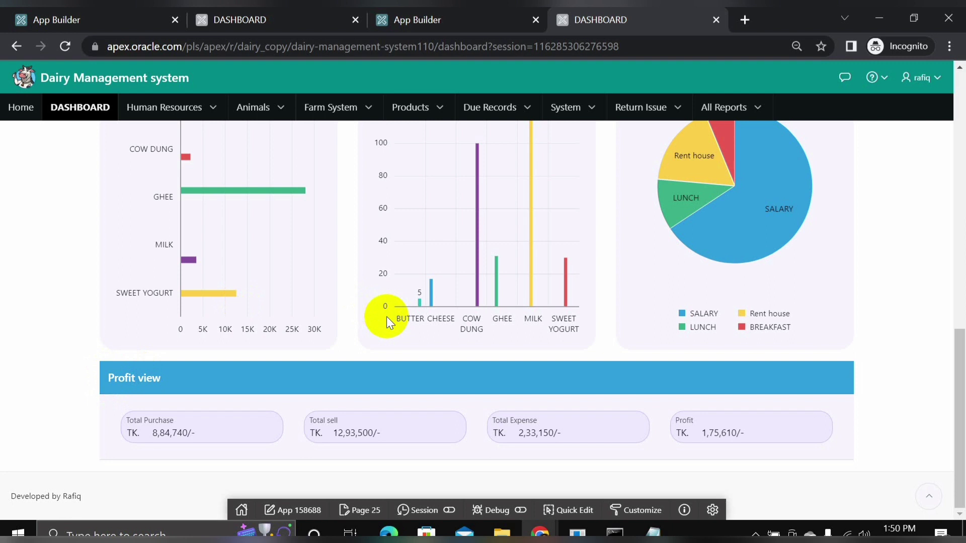
Examine the total purchase, total sell, total expense and profit figures in the dashboard's Profit view.
{"action": "left_click", "coordinate": [204, 431]}
{"action": "left_click_drag", "start_coordinate": [204, 432], "coordinate": [134, 430]}
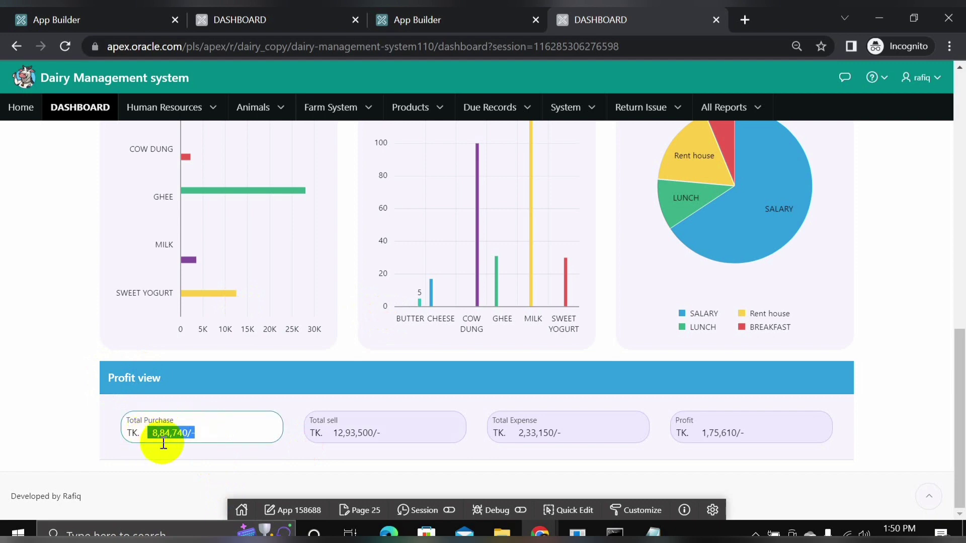
{"action": "left_click_drag", "start_coordinate": [383, 431], "coordinate": [334, 432]}
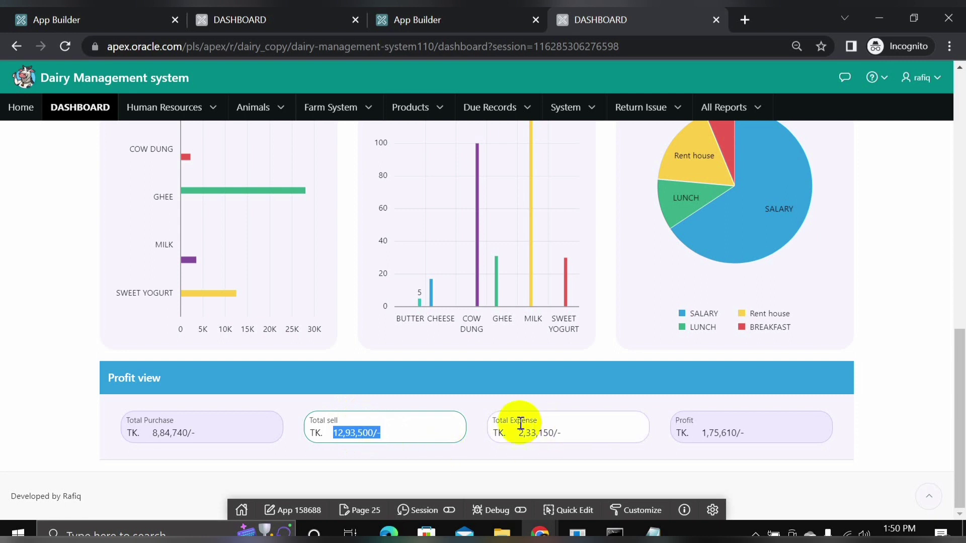
{"action": "left_click_drag", "start_coordinate": [562, 431], "coordinate": [516, 432]}
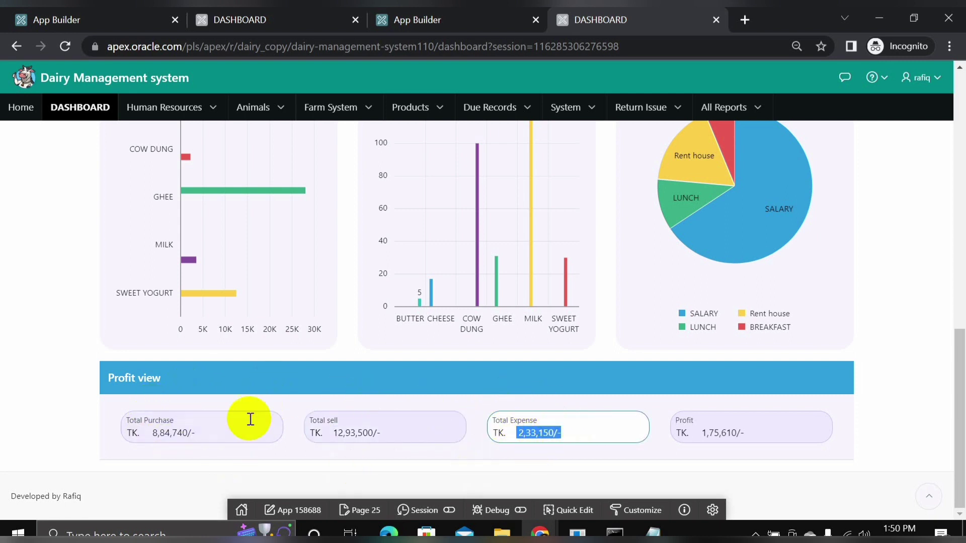
{"action": "left_click", "coordinate": [753, 433]}
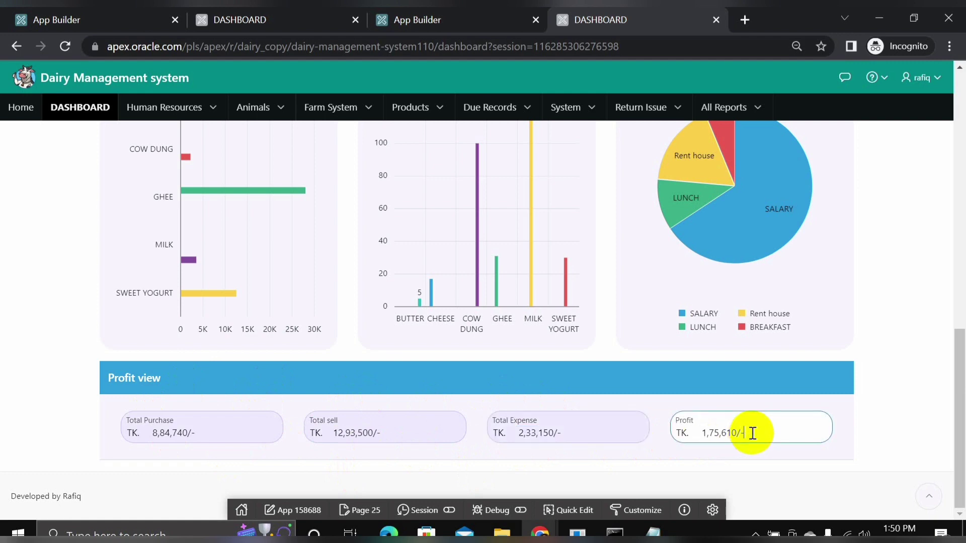
{"action": "left_click_drag", "start_coordinate": [751, 432], "coordinate": [693, 437]}
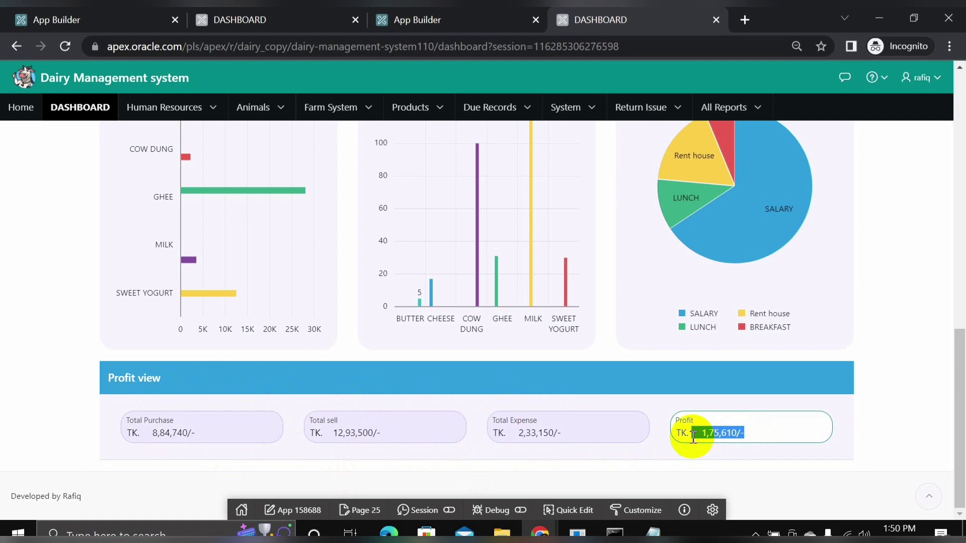
Compare the yearly summary cards at the start of the dashboard with the Profit view figures.
{"action": "scroll", "coordinate": [609, 403], "scroll_direction": "up", "scroll_amount": 10}
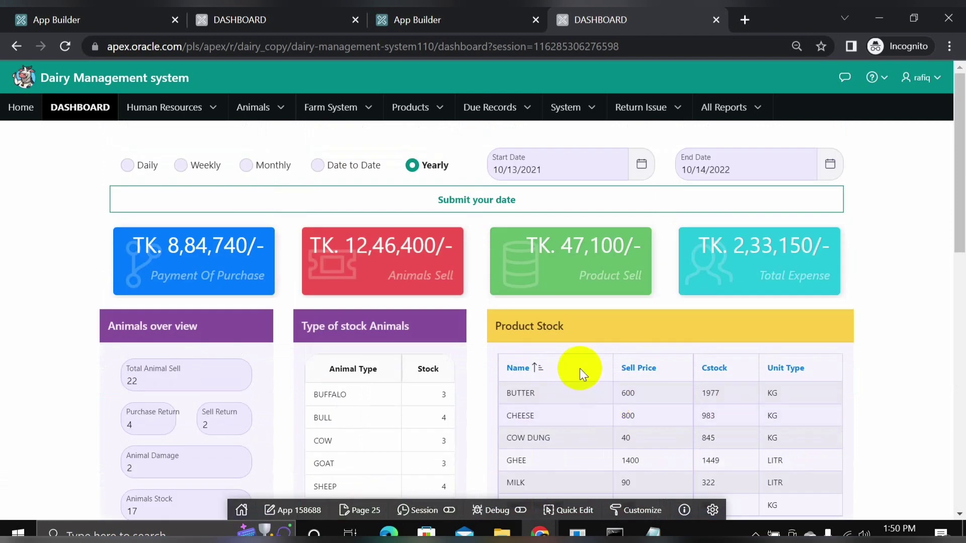
{"action": "scroll", "coordinate": [614, 347], "scroll_direction": "down", "scroll_amount": 10}
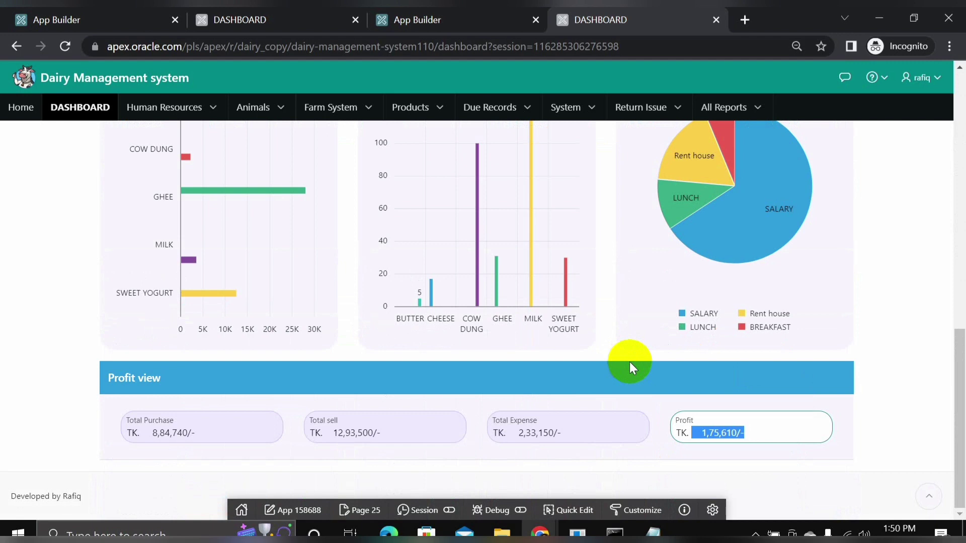
{"action": "left_click", "coordinate": [751, 431]}
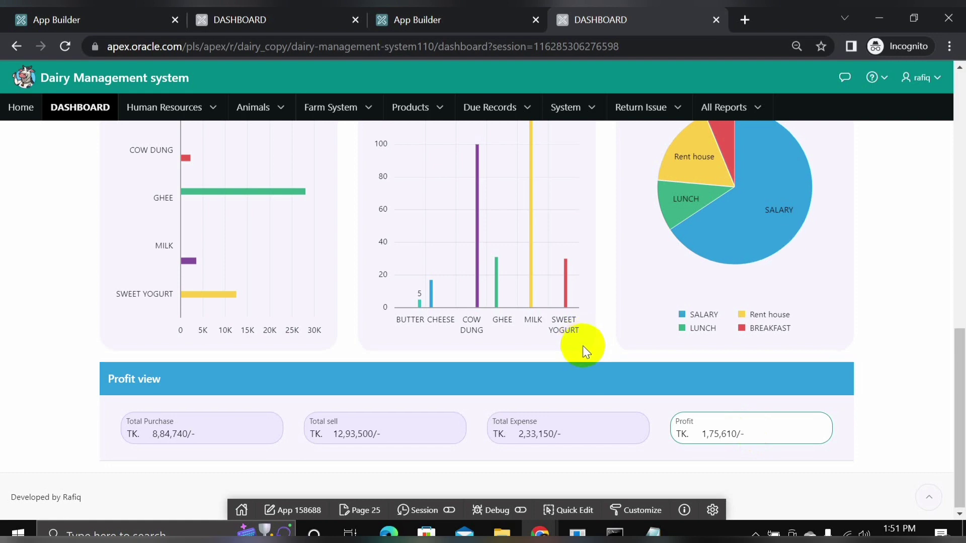
{"action": "scroll", "coordinate": [596, 366], "scroll_direction": "up", "scroll_amount": 12}
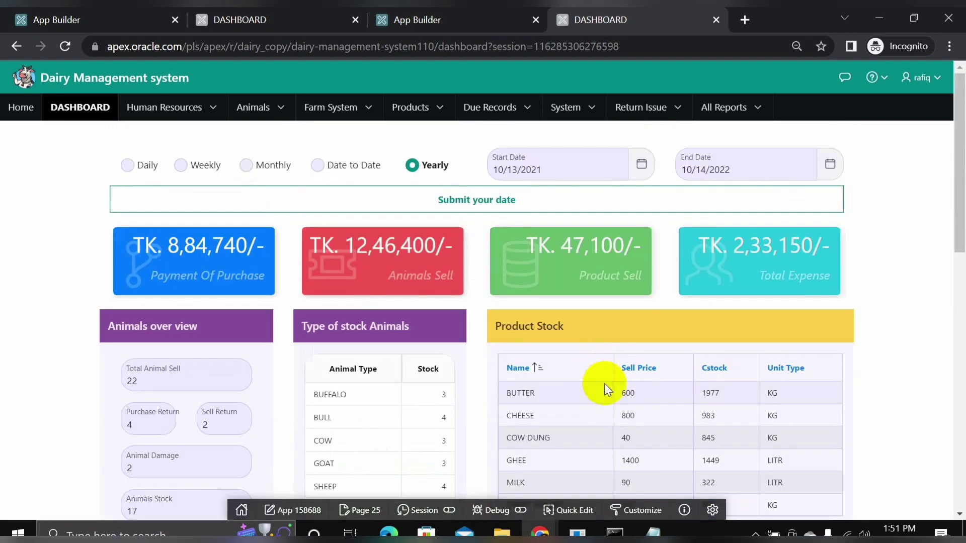
{"action": "scroll", "coordinate": [587, 322], "scroll_direction": "down", "scroll_amount": 12}
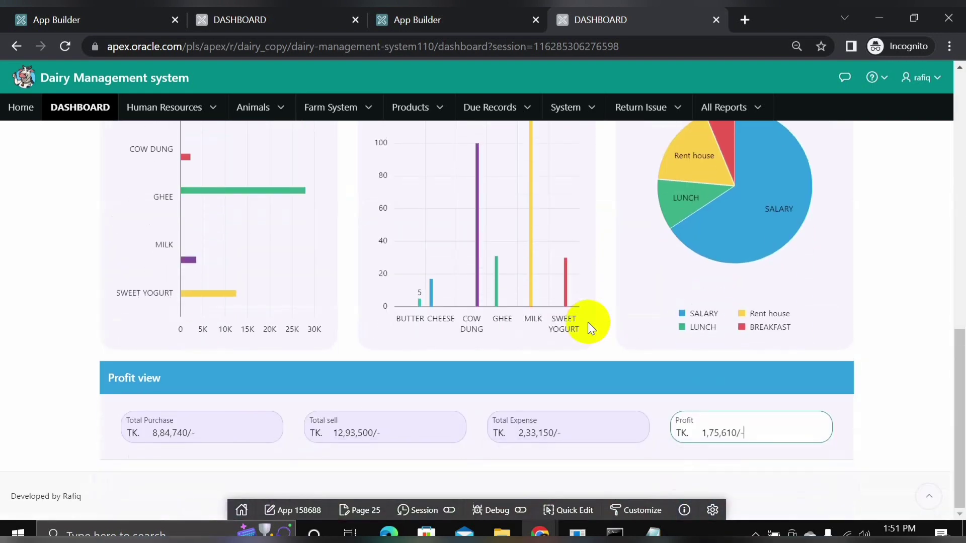
{"action": "scroll", "coordinate": [590, 322], "scroll_direction": "up", "scroll_amount": 12}
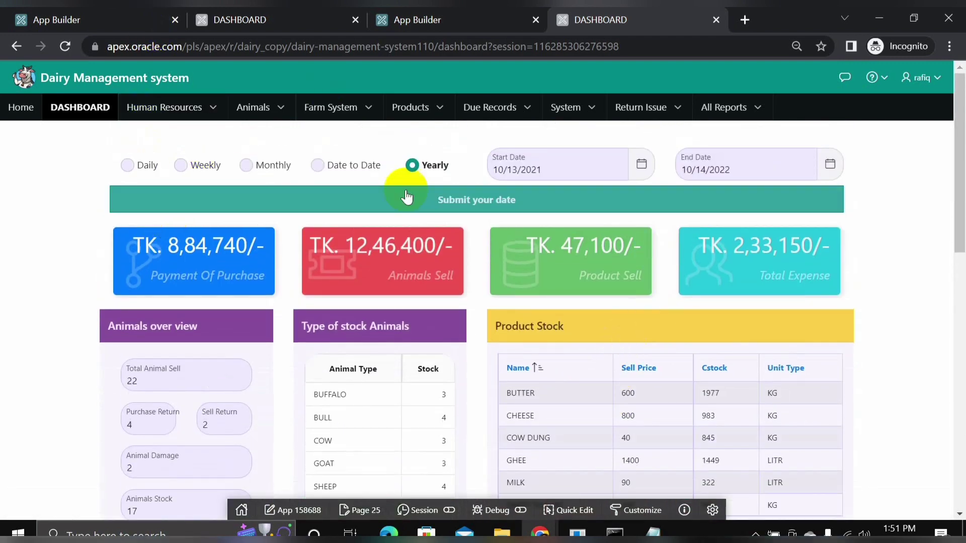
Open the Employees entry page and load the record of the first employee in the Employees List.
{"action": "left_click", "coordinate": [217, 108]}
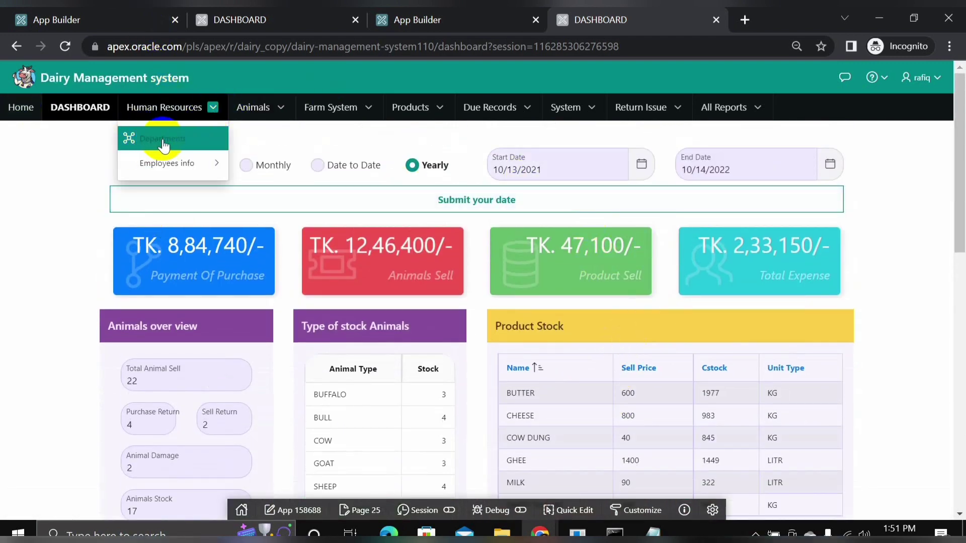
{"action": "mouse_move", "coordinate": [163, 169]}
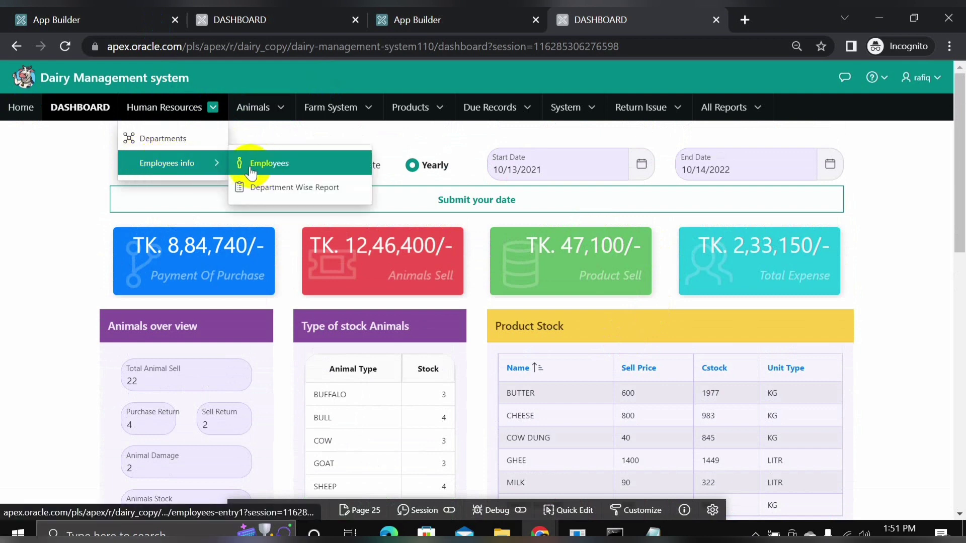
{"action": "left_click", "coordinate": [270, 169]}
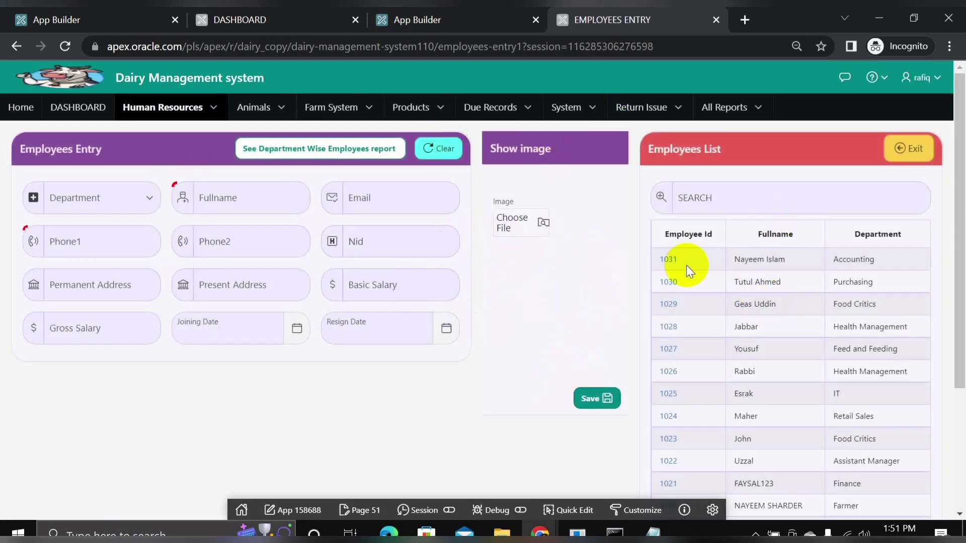
{"action": "left_click", "coordinate": [668, 260]}
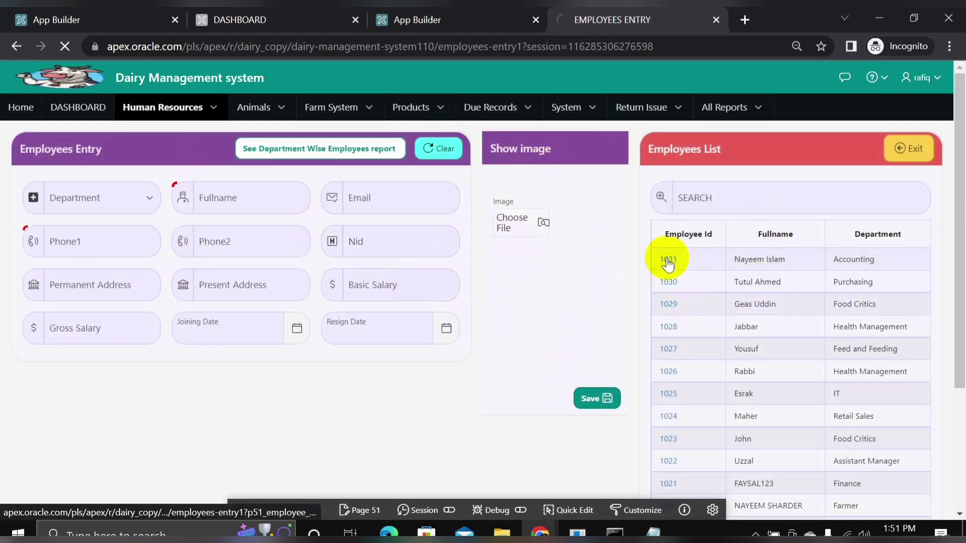
{"action": "left_click_drag", "start_coordinate": [733, 259], "coordinate": [786, 260]}
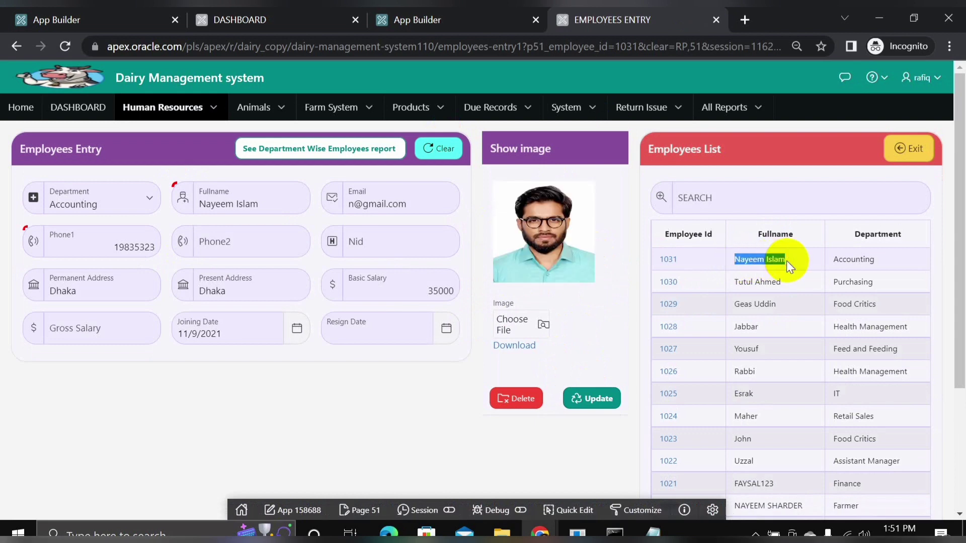
{"action": "left_click", "coordinate": [796, 259]}
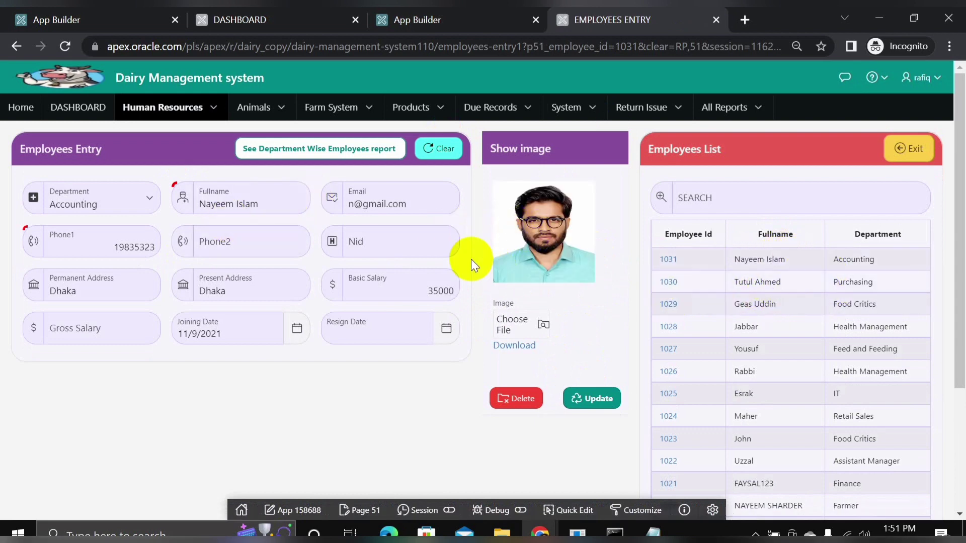
Look through the Employees List, checking the employees' names and their departments.
{"action": "scroll", "coordinate": [777, 390], "scroll_direction": "down", "scroll_amount": 3}
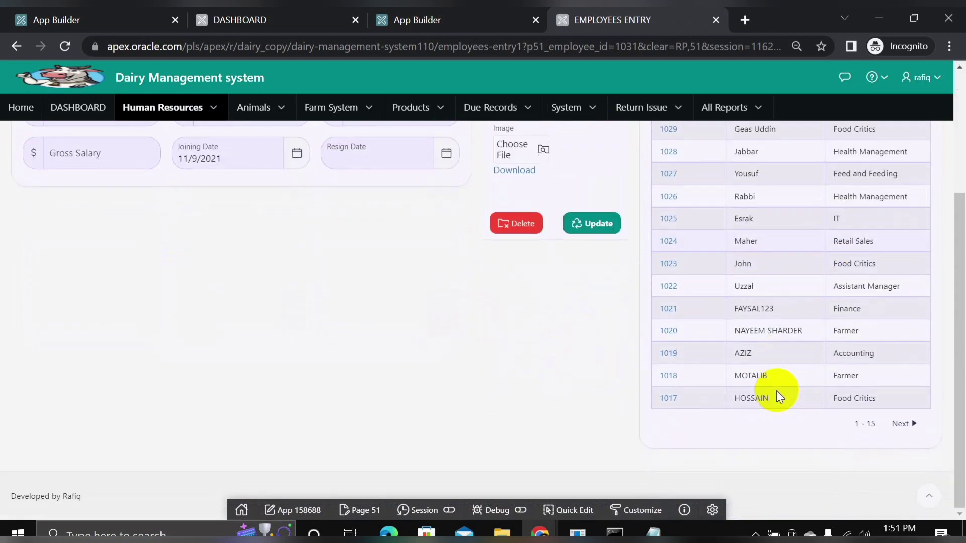
{"action": "scroll", "coordinate": [780, 393], "scroll_direction": "up", "scroll_amount": 3}
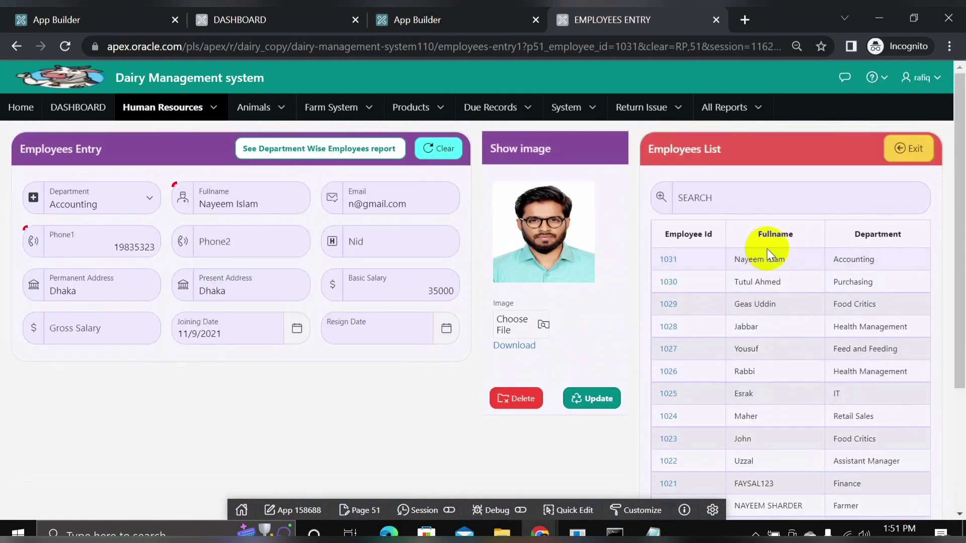
{"action": "double_click", "coordinate": [875, 235]}
{"action": "scroll", "coordinate": [880, 327], "scroll_direction": "down", "scroll_amount": 3}
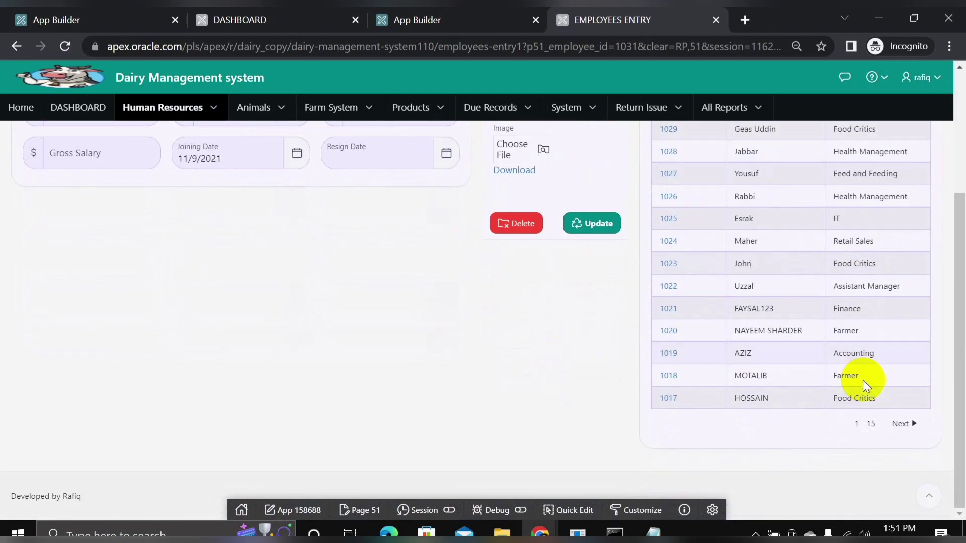
{"action": "scroll", "coordinate": [862, 379], "scroll_direction": "up", "scroll_amount": 3}
Open the Departments page and check the employee counts of the Marketing and Accounting departments.
{"action": "left_click", "coordinate": [213, 108]}
{"action": "left_click", "coordinate": [174, 135]}
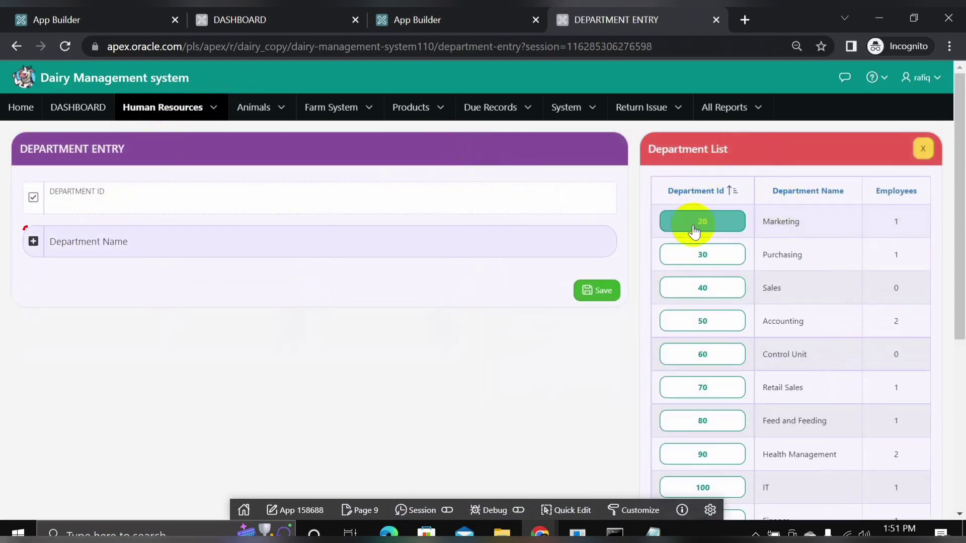
{"action": "left_click_drag", "start_coordinate": [760, 222], "coordinate": [808, 217]}
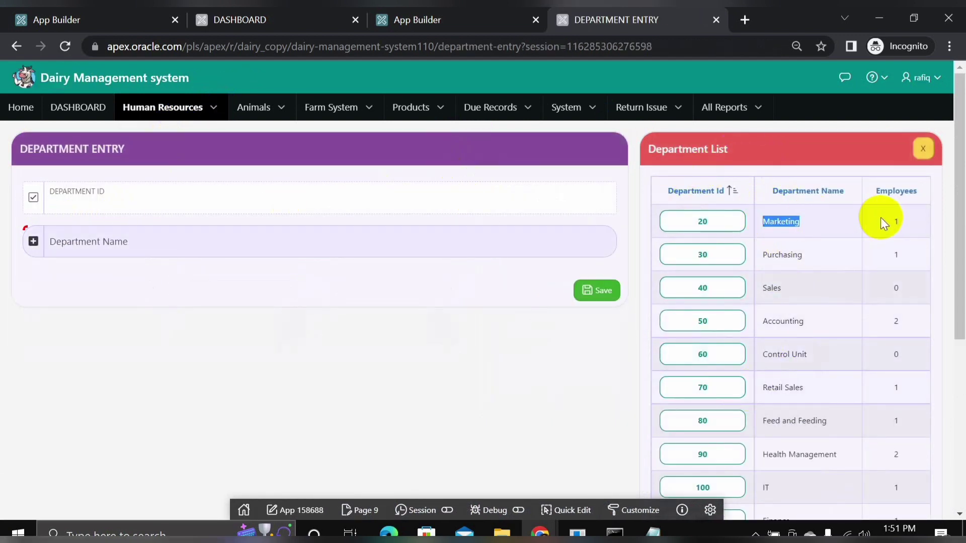
{"action": "double_click", "coordinate": [901, 221]}
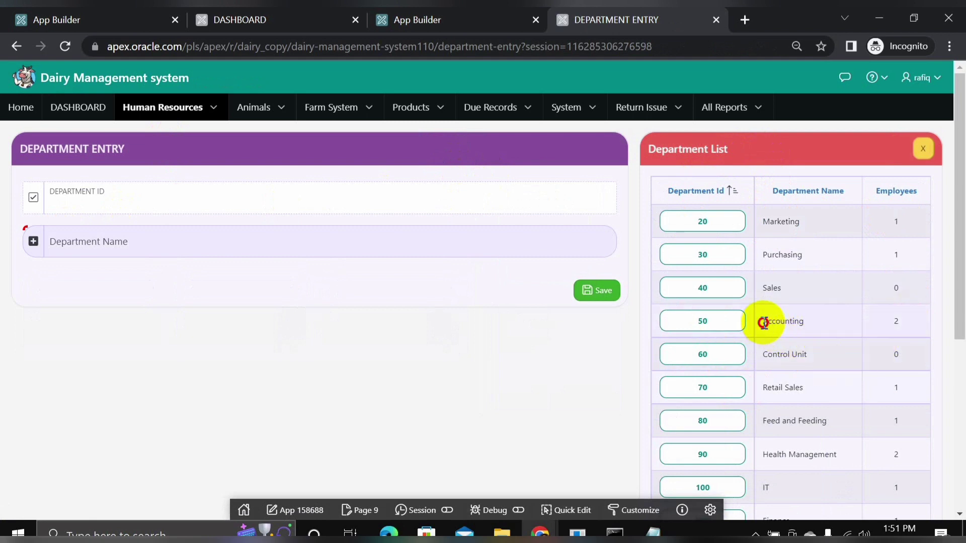
{"action": "left_click_drag", "start_coordinate": [764, 323], "coordinate": [868, 319]}
Check the employee counts of the Food Critics and STORE KEEPER departments in the Department List.
{"action": "scroll", "coordinate": [874, 411], "scroll_direction": "down", "scroll_amount": 4}
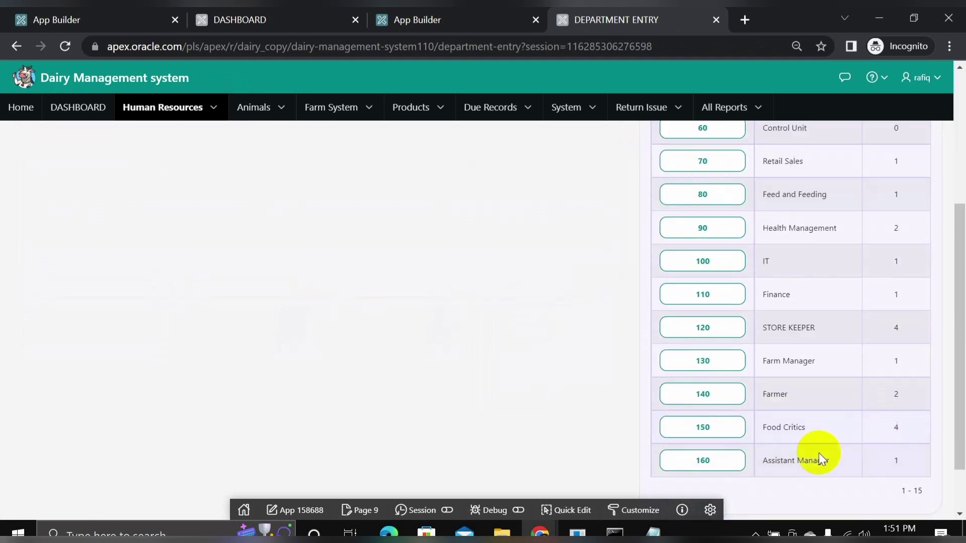
{"action": "left_click_drag", "start_coordinate": [775, 429], "coordinate": [880, 431]}
{"action": "double_click", "coordinate": [896, 427]}
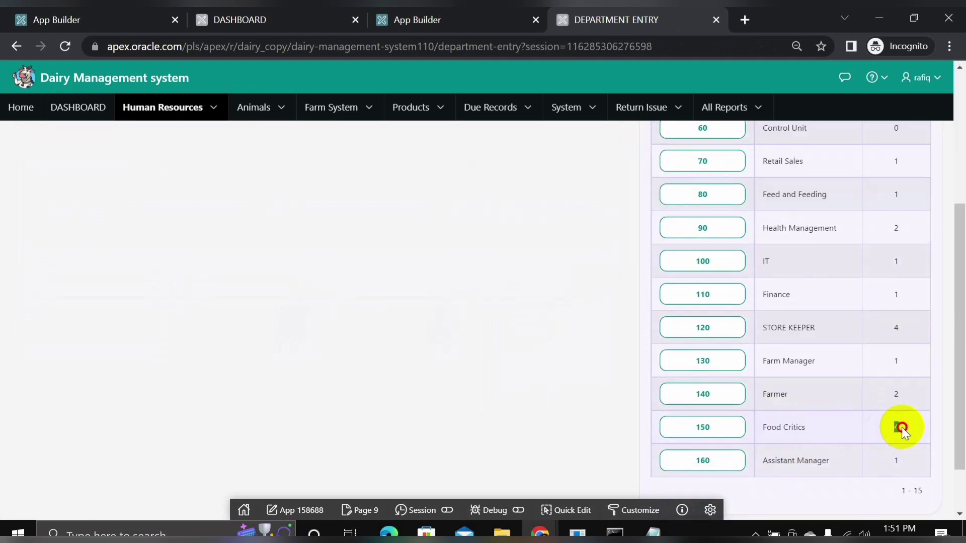
{"action": "left_click_drag", "start_coordinate": [765, 334], "coordinate": [822, 334]}
{"action": "double_click", "coordinate": [904, 333]}
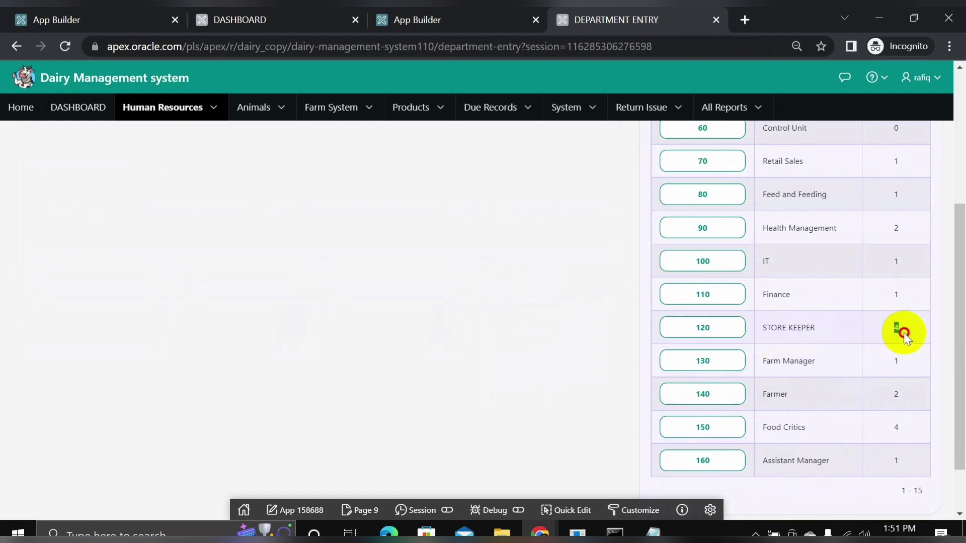
{"action": "scroll", "coordinate": [820, 334], "scroll_direction": "up", "scroll_amount": 4}
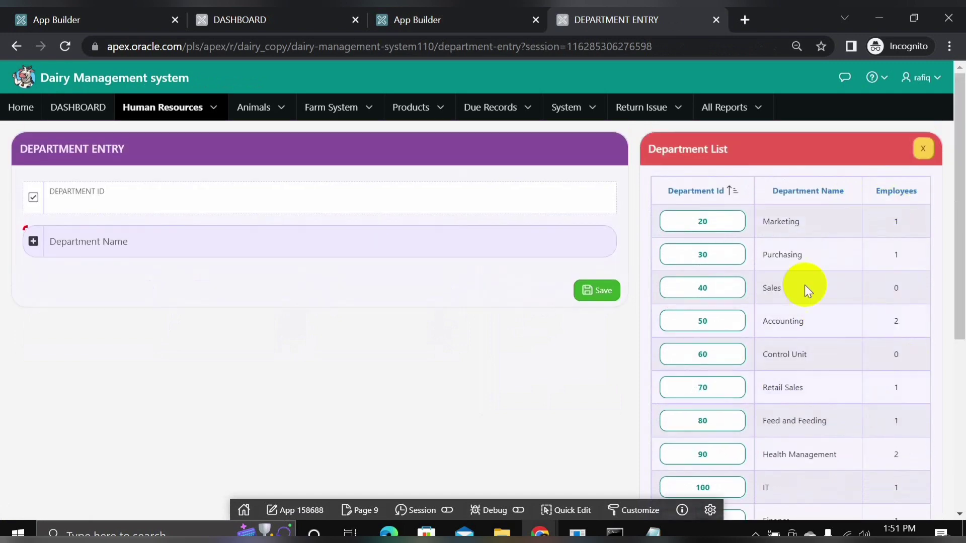
Open the Animals Purchase entry page.
{"action": "left_click", "coordinate": [282, 109]}
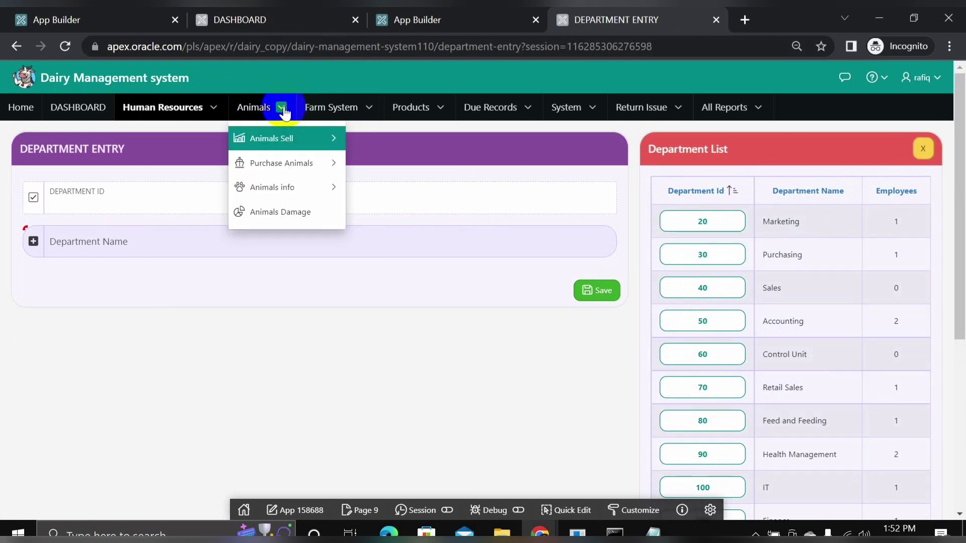
{"action": "mouse_move", "coordinate": [277, 162]}
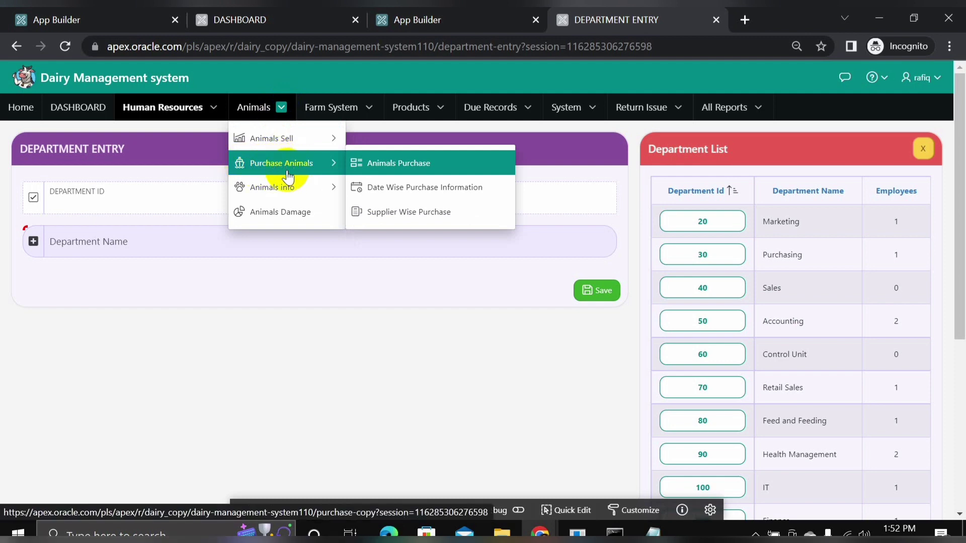
{"action": "left_click", "coordinate": [405, 164]}
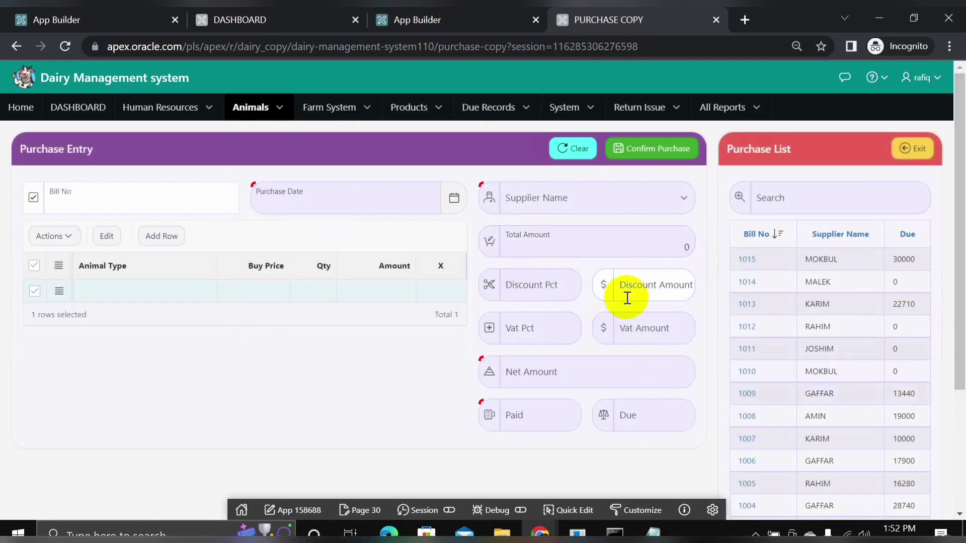
Set the purchase date to 10/13/2022 and choose the third supplier listed for the purchase entry.
{"action": "left_click", "coordinate": [454, 199]}
{"action": "left_click", "coordinate": [373, 340]}
{"action": "left_click", "coordinate": [551, 203]}
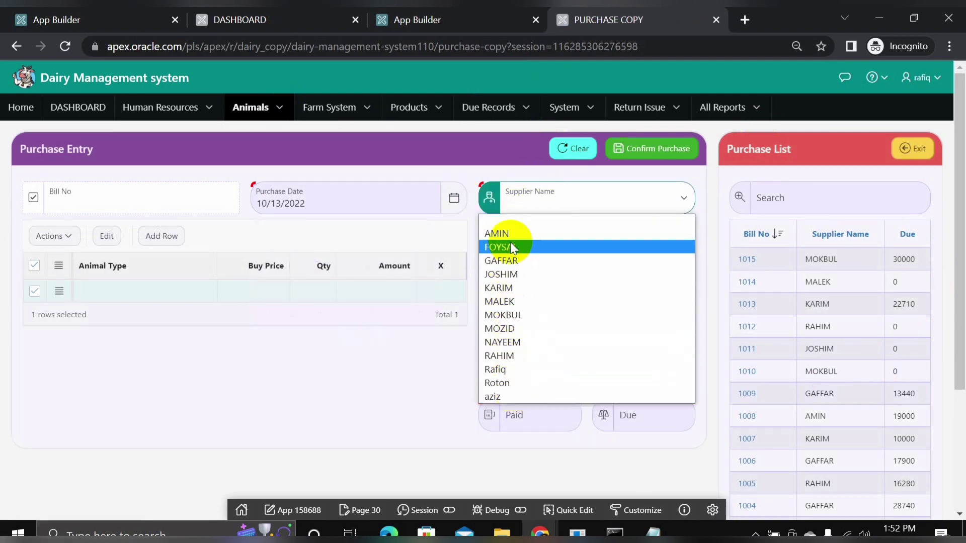
{"action": "left_click", "coordinate": [509, 261]}
Fill in the first purchase row with animal type COW and a buy price of 40000.
{"action": "left_click", "coordinate": [192, 298]}
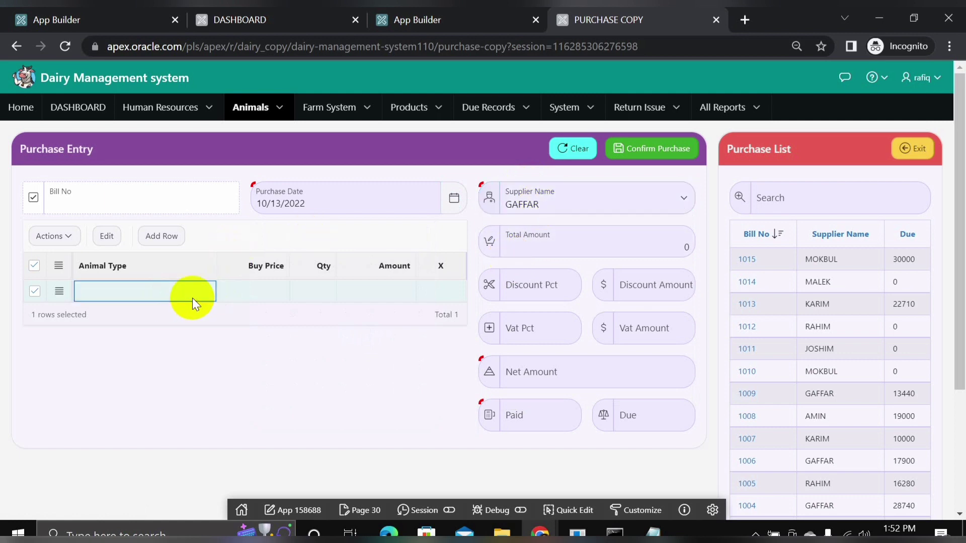
{"action": "left_click", "coordinate": [208, 292]}
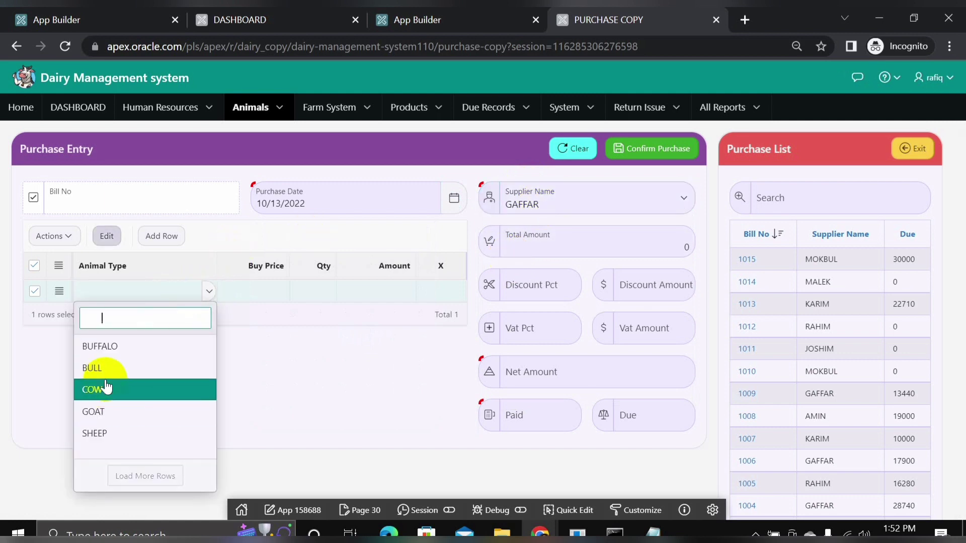
{"action": "left_click", "coordinate": [102, 390]}
{"action": "left_click", "coordinate": [256, 291]}
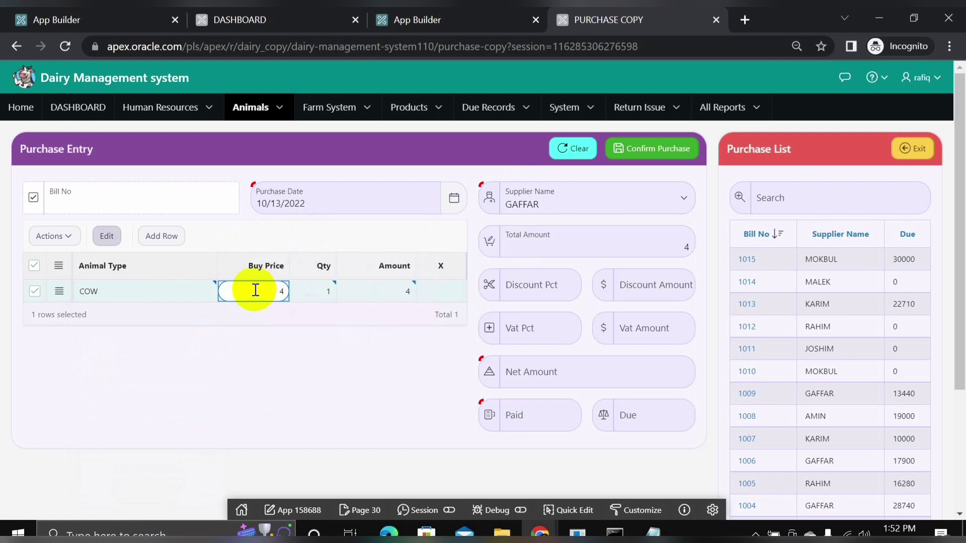
{"action": "type", "text": "40000"}
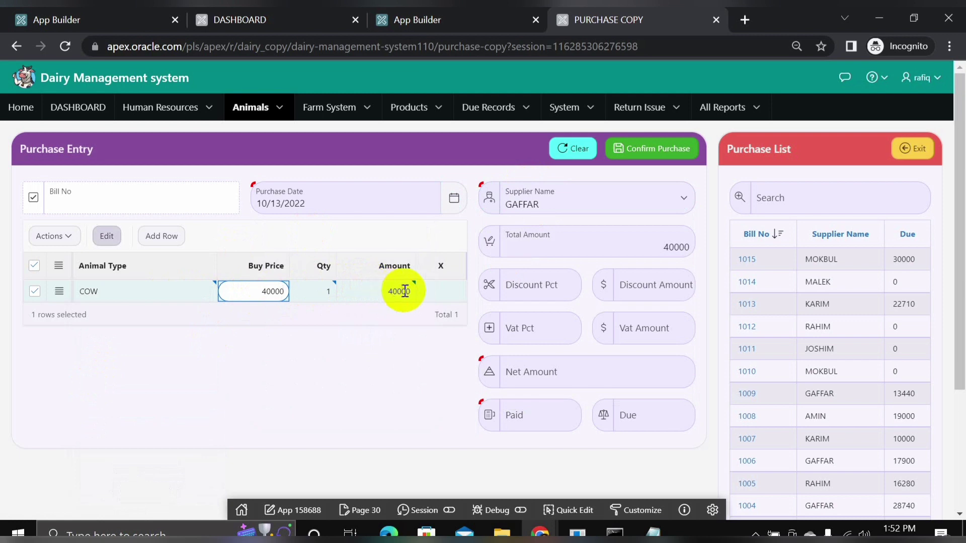
Add a second purchase row with animal type BUFFALO and a buy price of 50000, and check the total amount.
{"action": "left_click", "coordinate": [159, 234]}
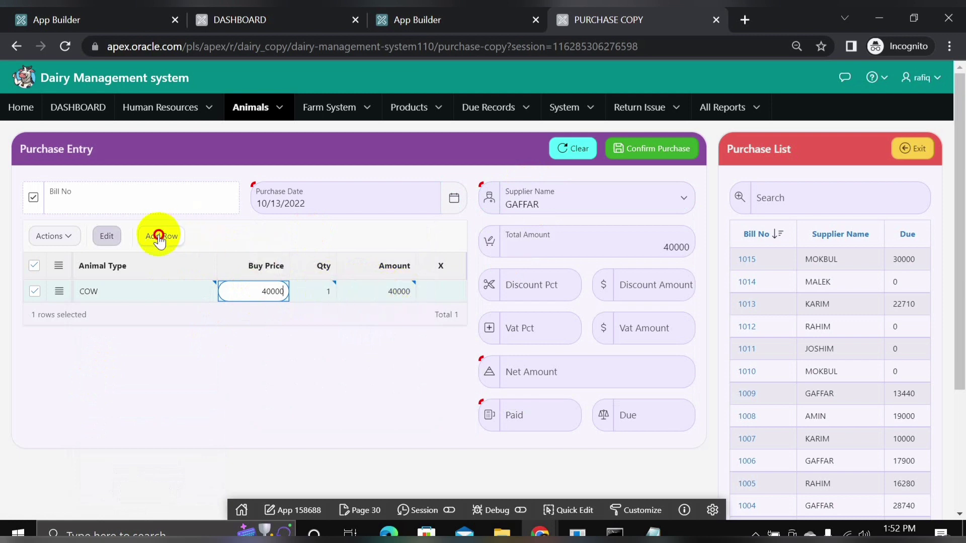
{"action": "left_click", "coordinate": [209, 313]}
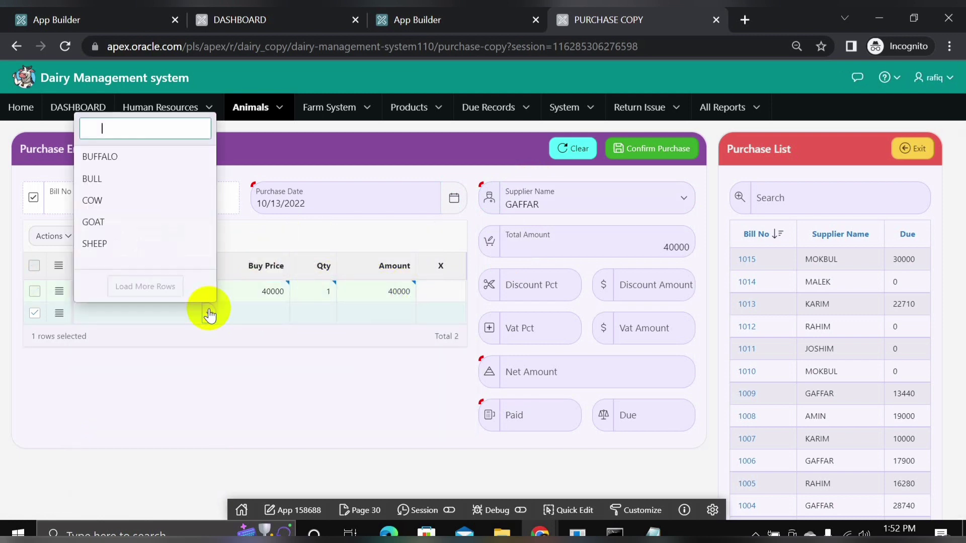
{"action": "left_click", "coordinate": [113, 157]}
{"action": "left_click", "coordinate": [250, 309]}
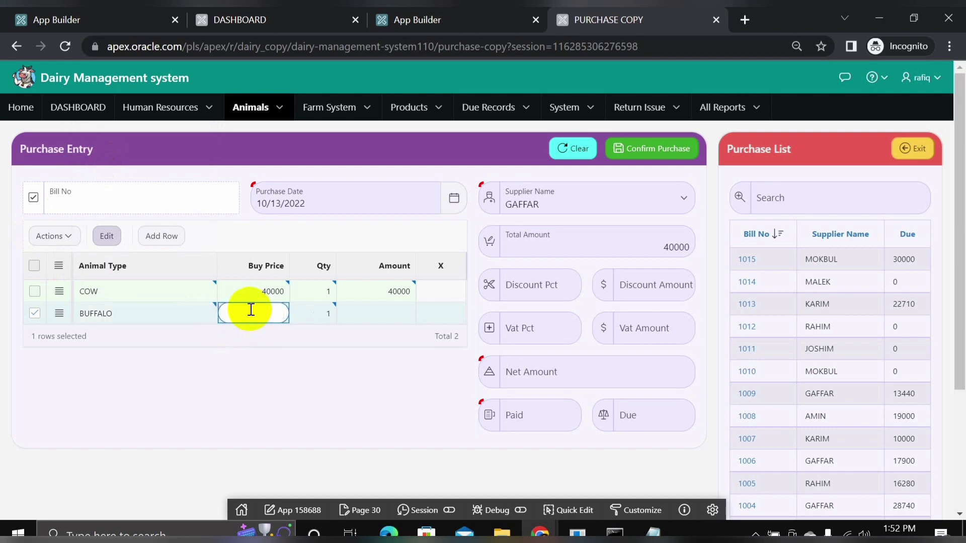
{"action": "type", "text": "50000"}
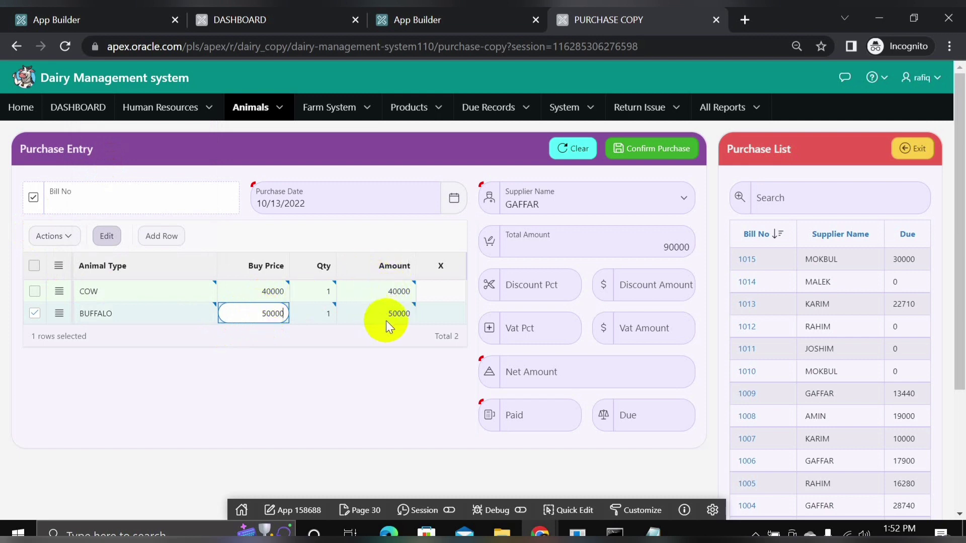
{"action": "left_click_drag", "start_coordinate": [661, 251], "coordinate": [698, 254]}
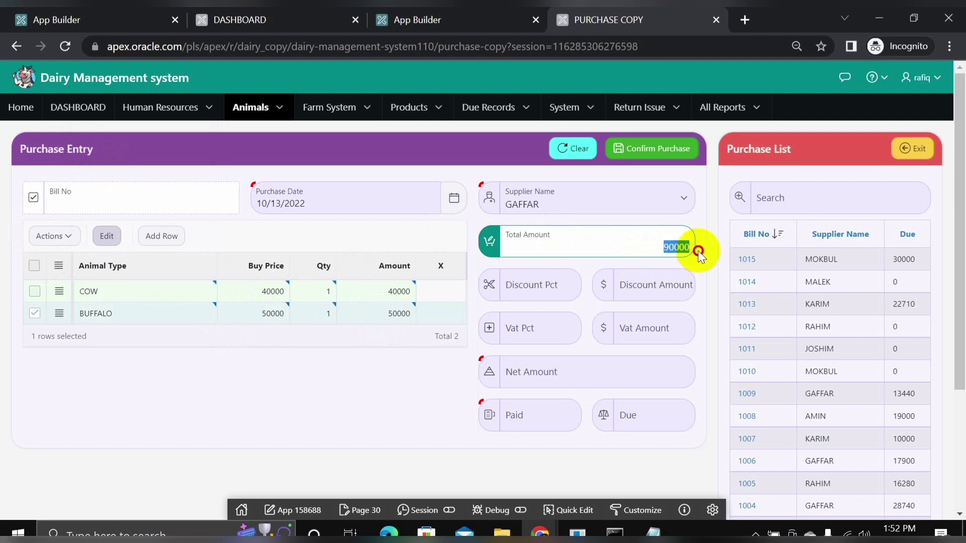
{"action": "left_click", "coordinate": [676, 248]}
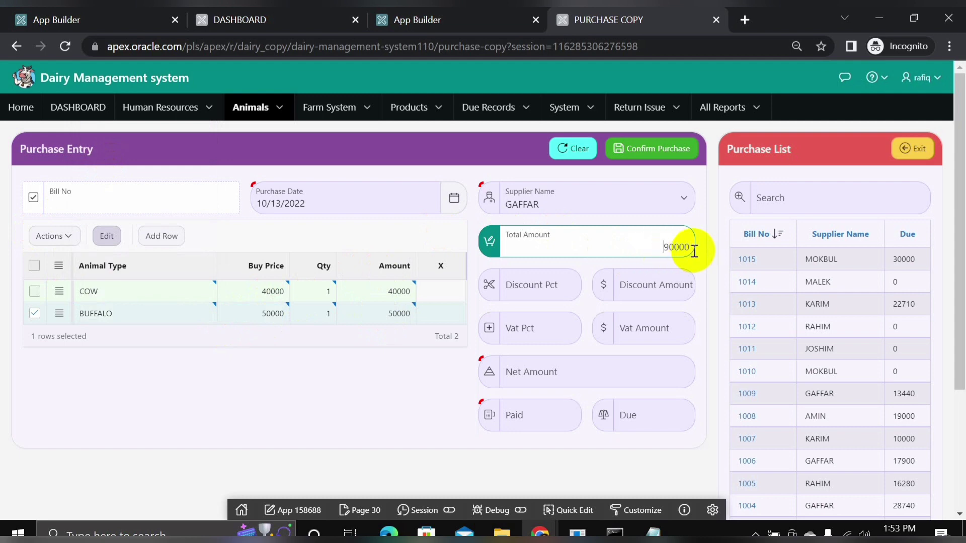
Set the purchase discount to 5 percent and check the resulting discount and net amounts.
{"action": "left_click", "coordinate": [543, 290]}
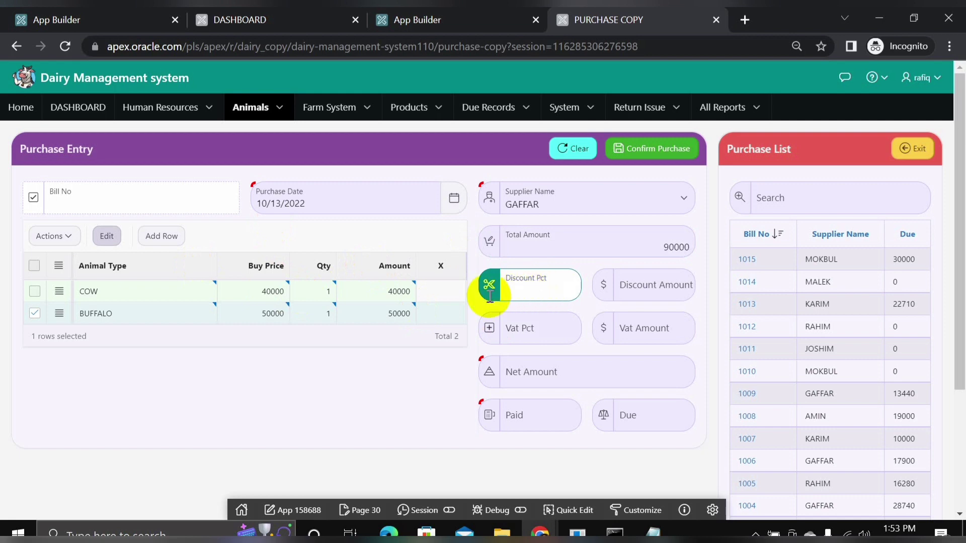
{"action": "type", "text": "5"}
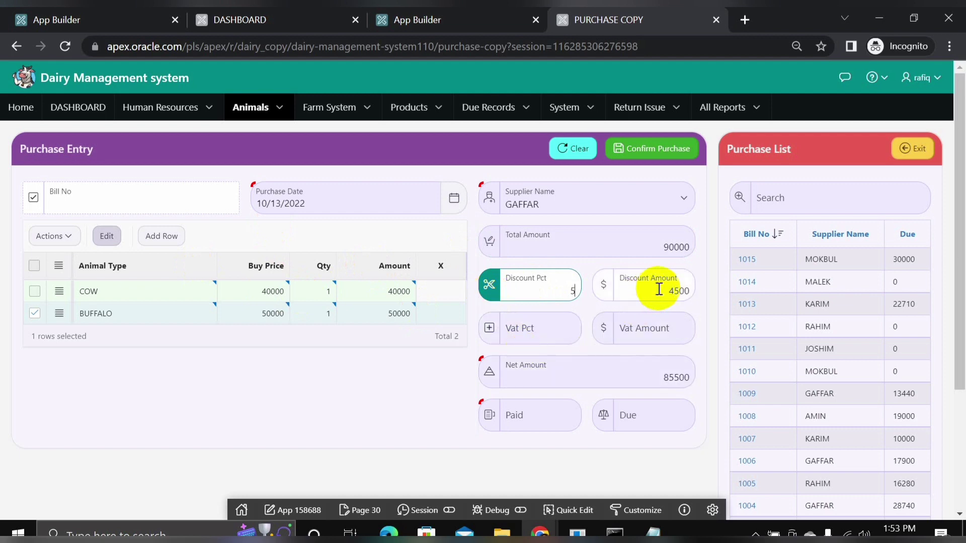
{"action": "left_click_drag", "start_coordinate": [665, 290], "coordinate": [687, 296]}
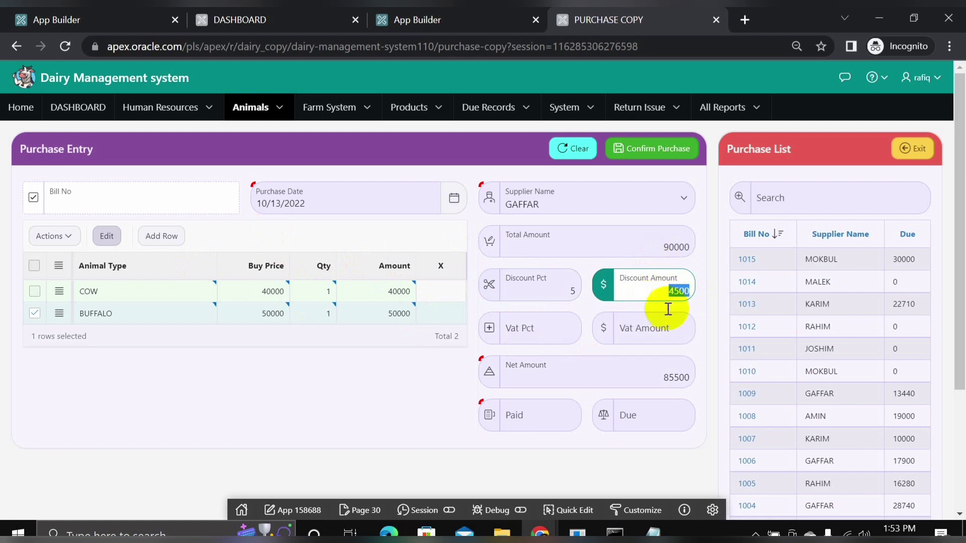
{"action": "left_click_drag", "start_coordinate": [656, 375], "coordinate": [699, 381]}
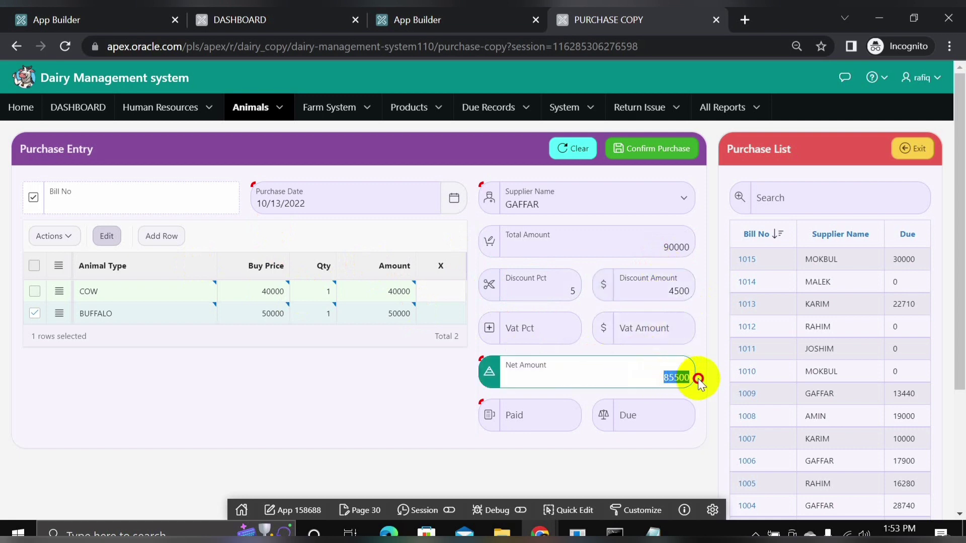
Set the purchase VAT to 7 percent and check the resulting net amount.
{"action": "left_click", "coordinate": [550, 332]}
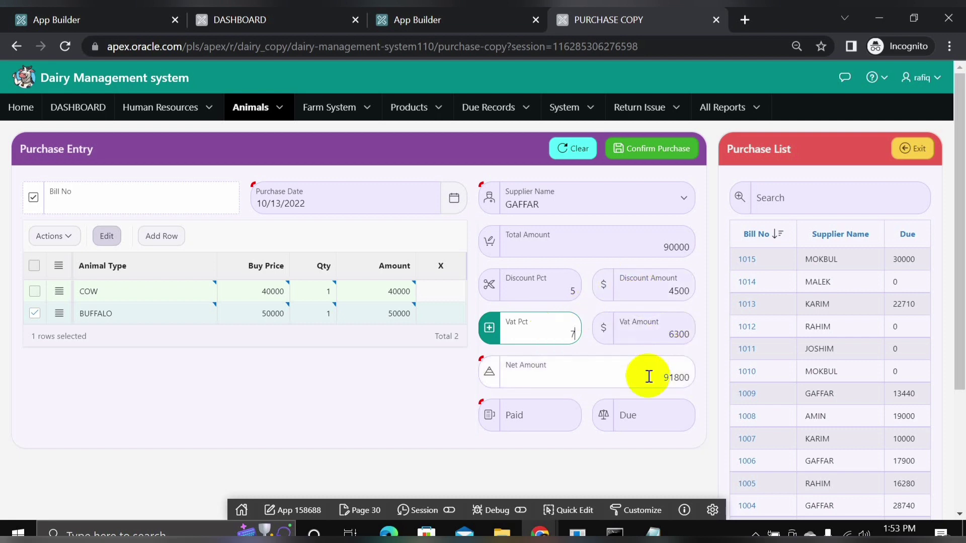
{"action": "left_click_drag", "start_coordinate": [647, 378], "coordinate": [700, 383]}
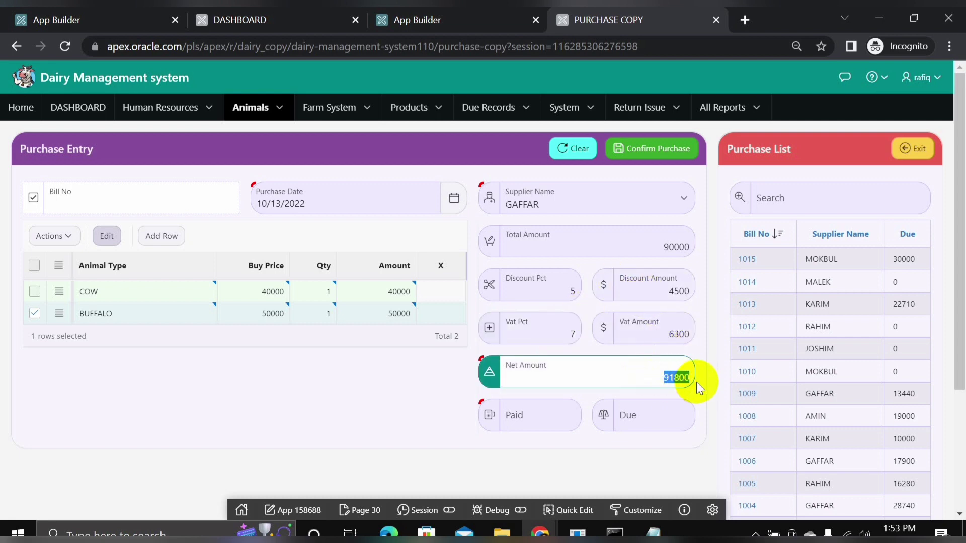
{"action": "left_click", "coordinate": [678, 377]}
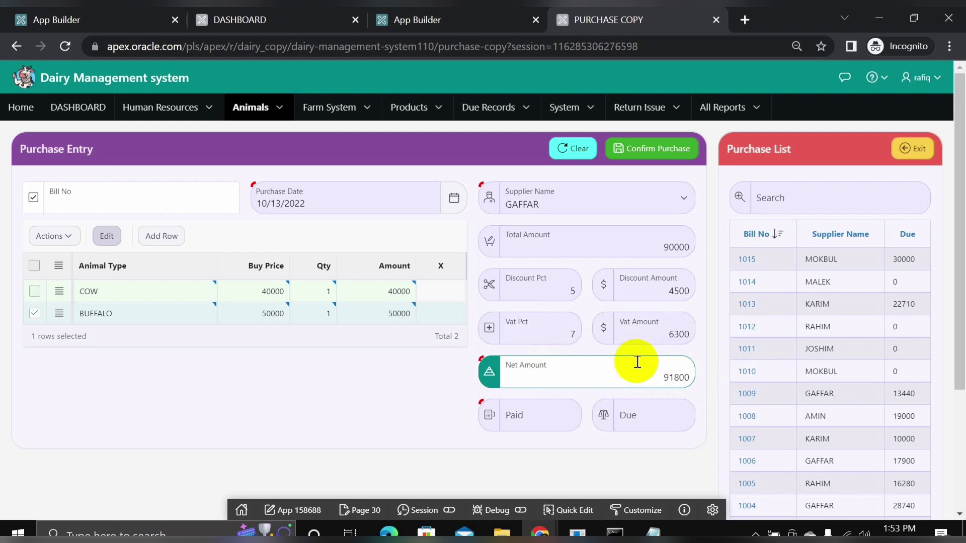
Enter 50000 as the paid amount, check the remaining due, and confirm the purchase.
{"action": "left_click", "coordinate": [549, 416]}
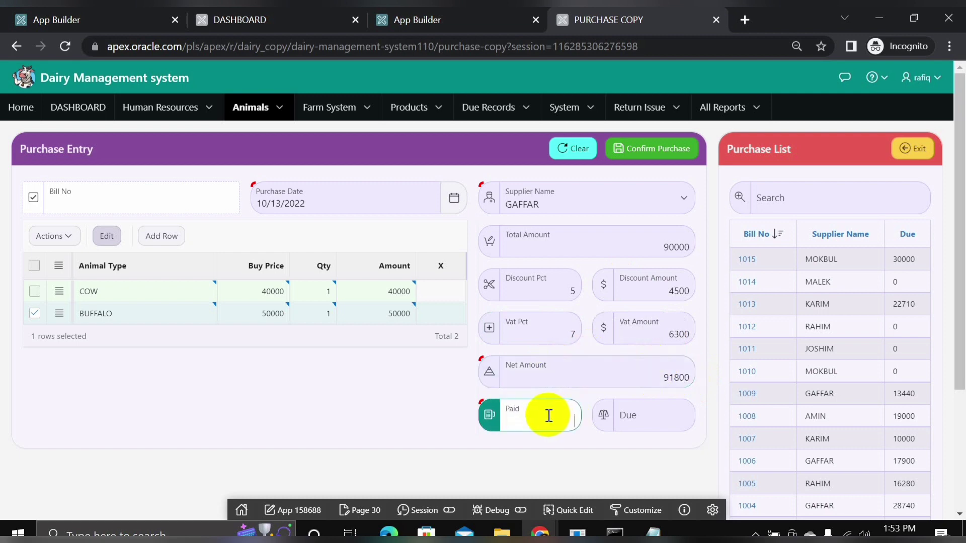
{"action": "type", "text": "50000"}
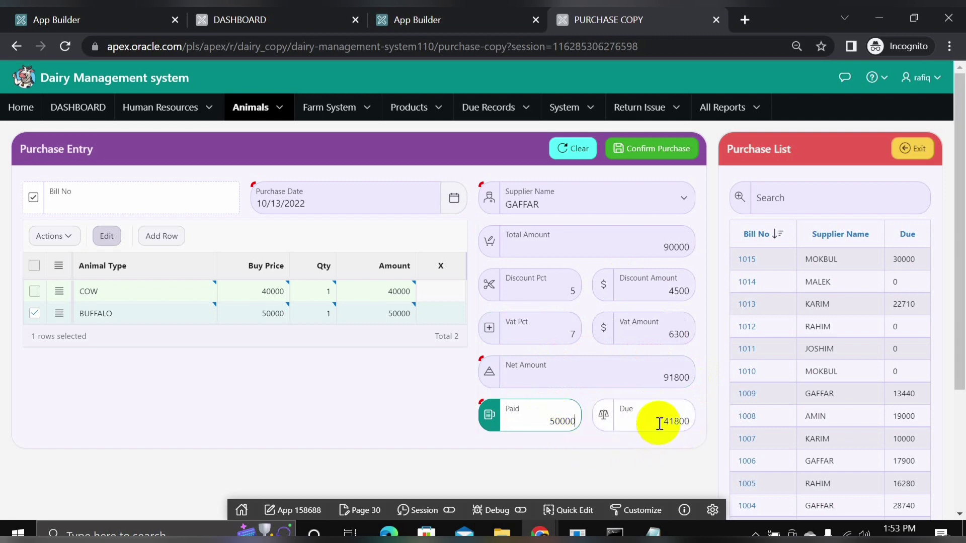
{"action": "left_click_drag", "start_coordinate": [662, 422], "coordinate": [694, 422]}
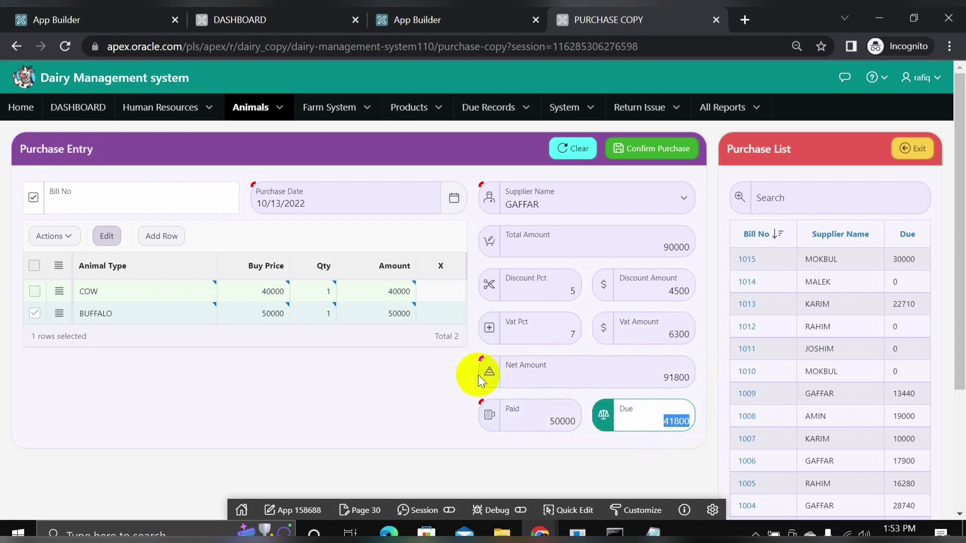
{"action": "left_click", "coordinate": [648, 157]}
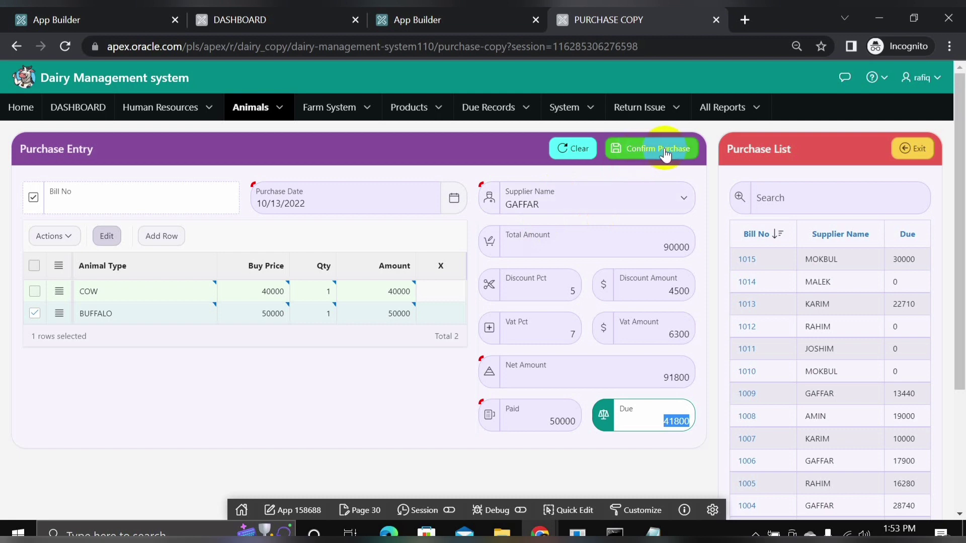
{"action": "left_click", "coordinate": [665, 152]}
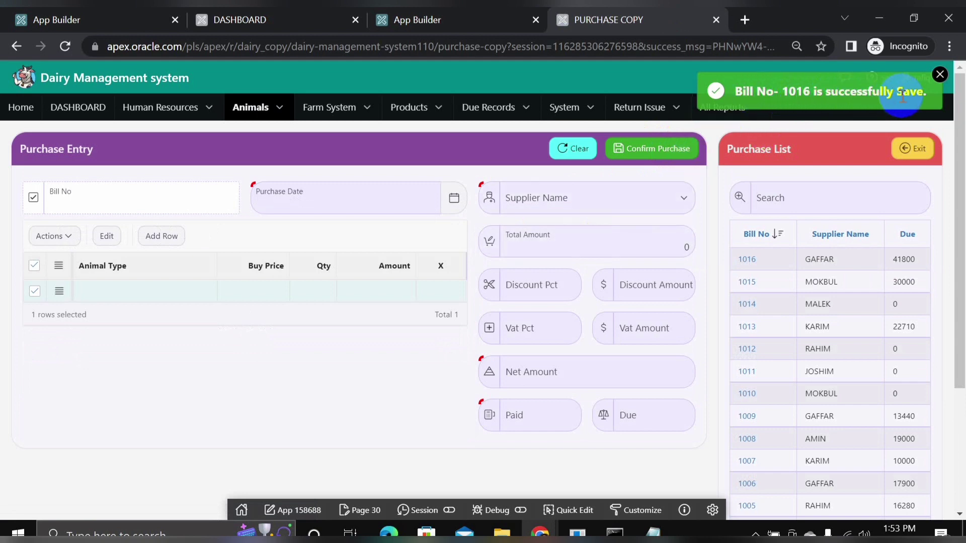
Open the newest bill in the Purchase List and view the delete prompt for its BUFFALO row, dismissing it without deleting.
{"action": "left_click", "coordinate": [748, 259]}
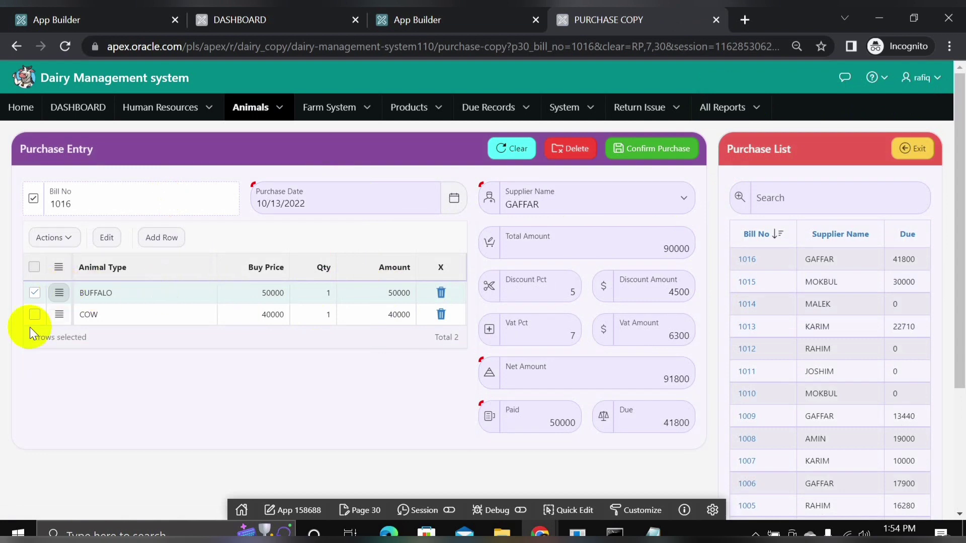
{"action": "left_click", "coordinate": [441, 296]}
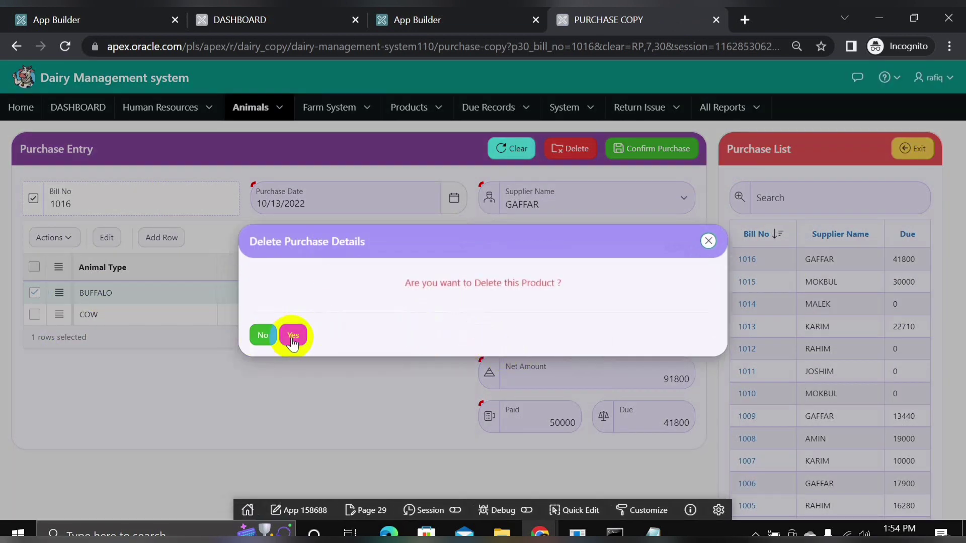
{"action": "left_click", "coordinate": [709, 242]}
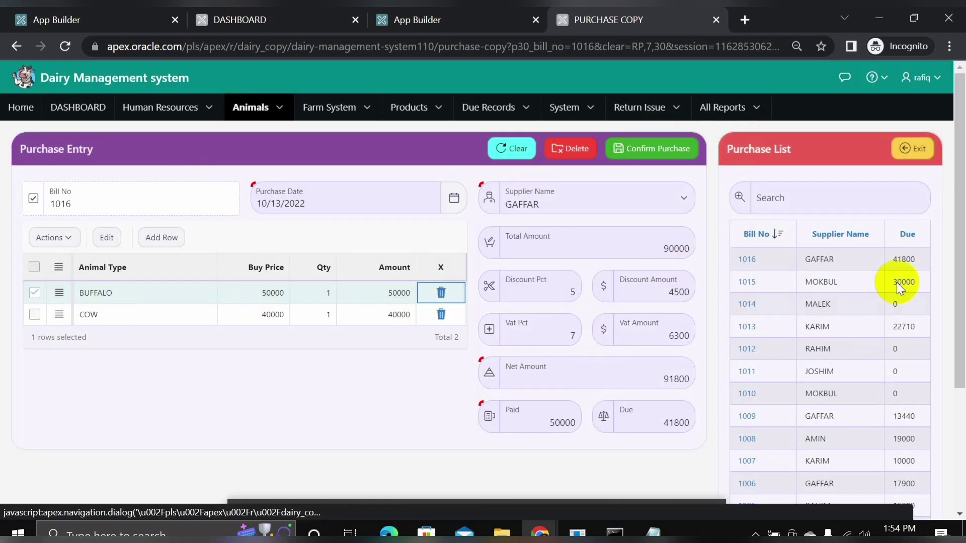
Look over the animal sales, purchase and info options, and open the Animals Details Entry page.
{"action": "left_click", "coordinate": [280, 108]}
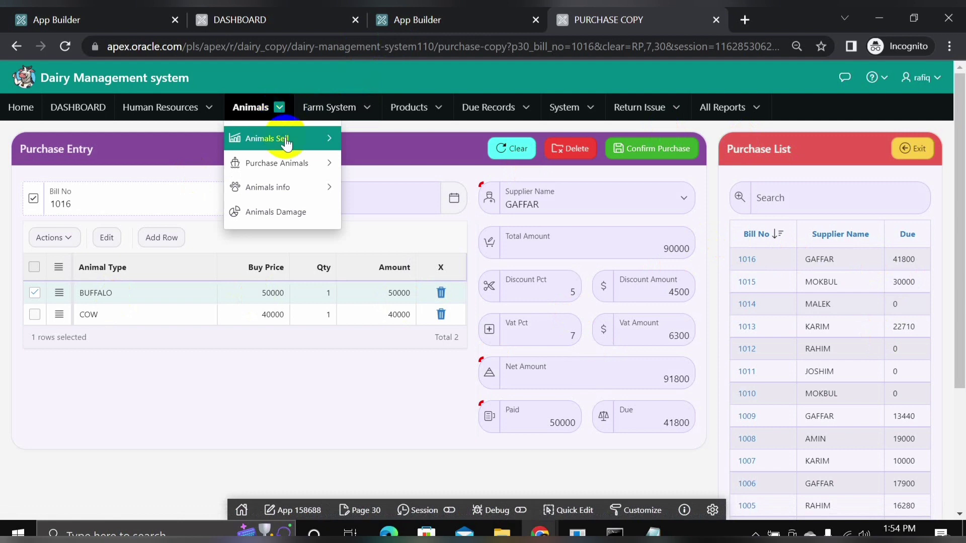
{"action": "mouse_move", "coordinate": [337, 143]}
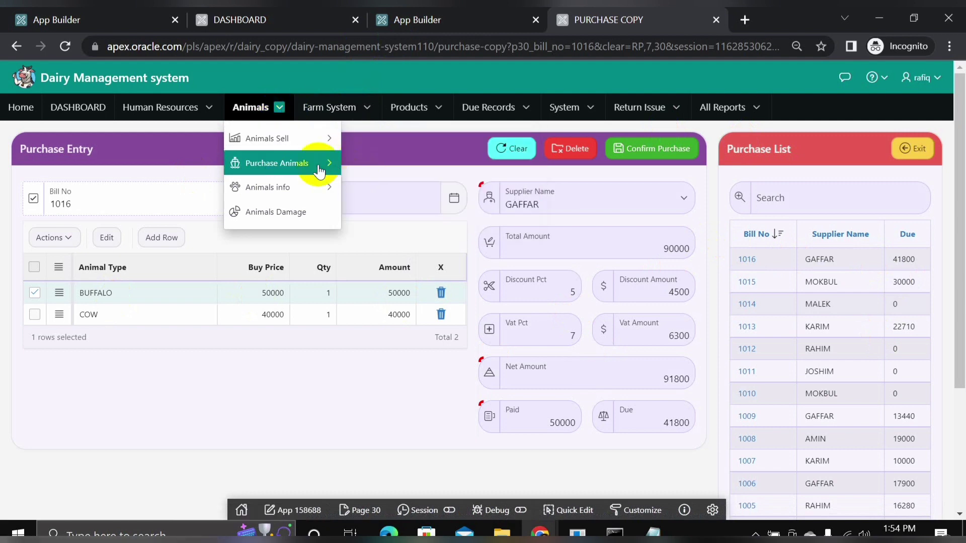
{"action": "mouse_move", "coordinate": [336, 167]}
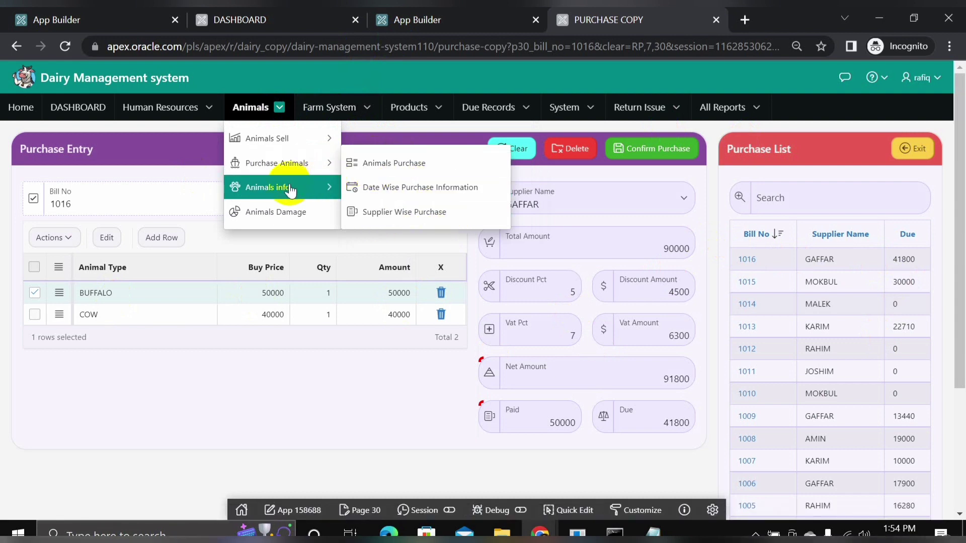
{"action": "mouse_move", "coordinate": [277, 189]}
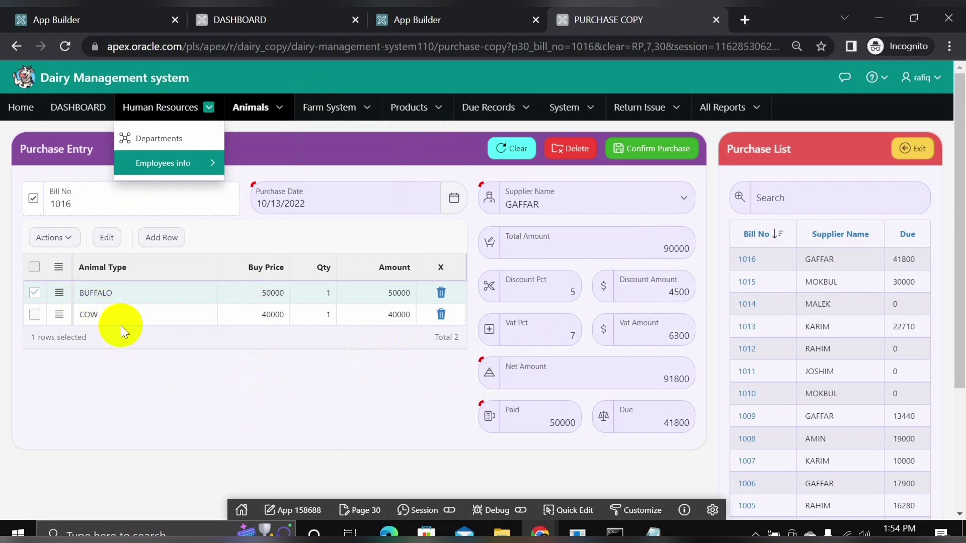
{"action": "mouse_move", "coordinate": [280, 108]}
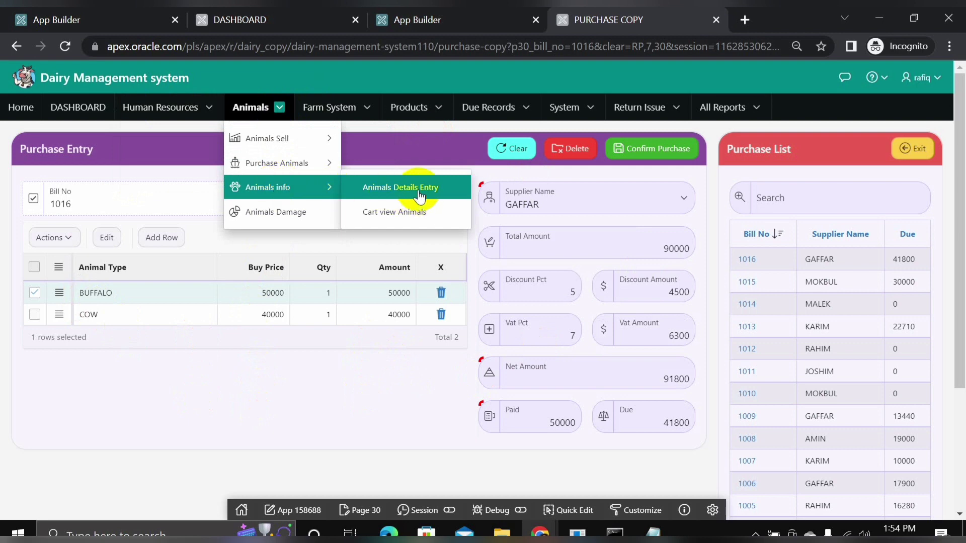
{"action": "left_click", "coordinate": [420, 188]}
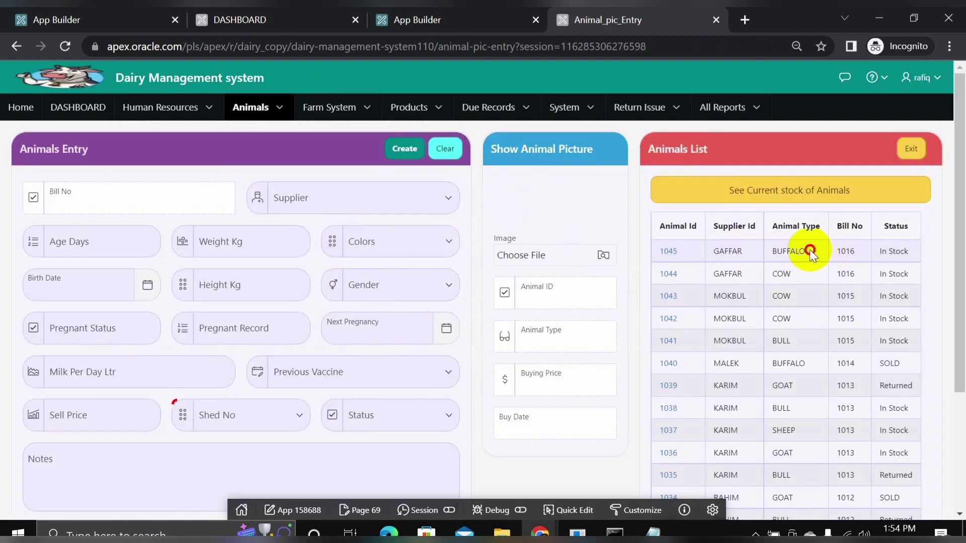
Check the newly purchased animals and their IDs in the Animals List and open the newest BUFFALO record.
{"action": "left_click_drag", "start_coordinate": [811, 254], "coordinate": [772, 253]}
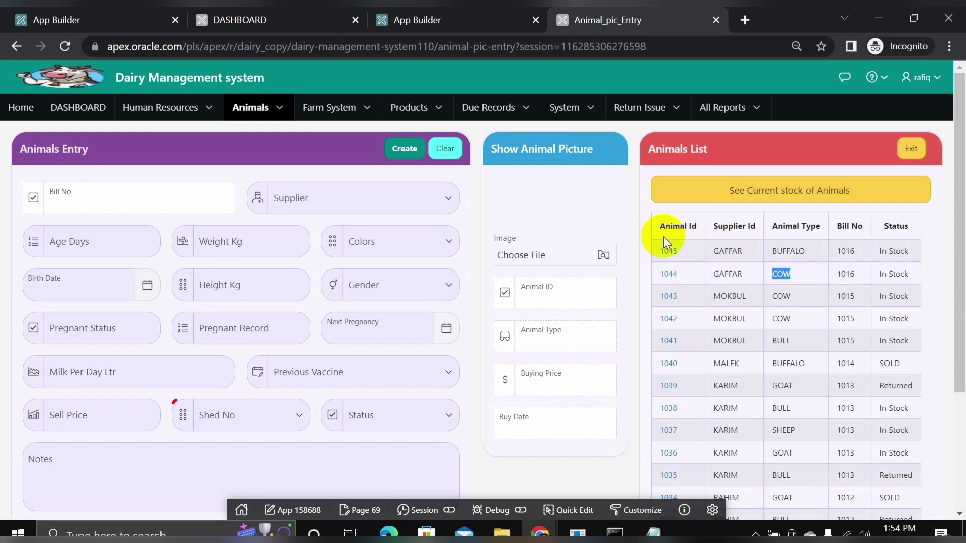
{"action": "left_click_drag", "start_coordinate": [664, 229], "coordinate": [696, 229]}
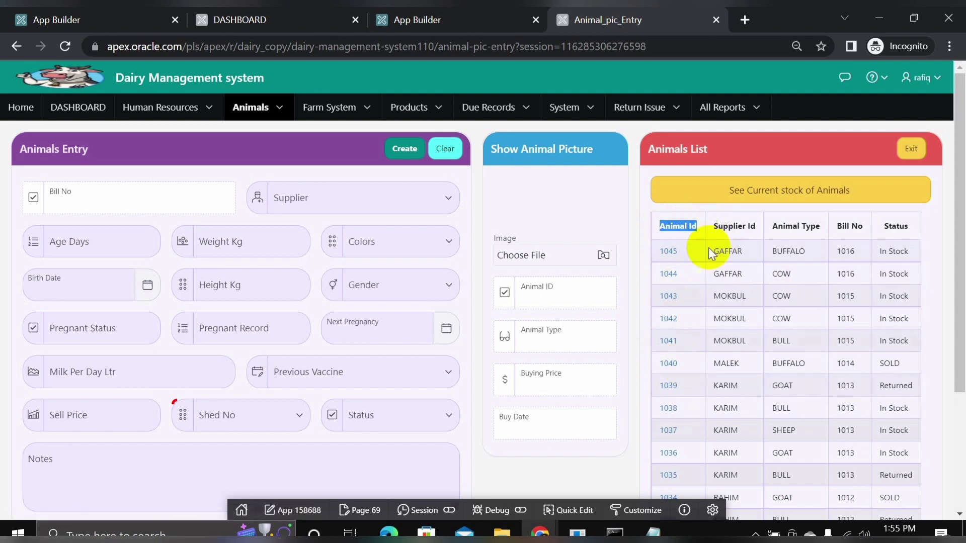
{"action": "left_click", "coordinate": [669, 251]}
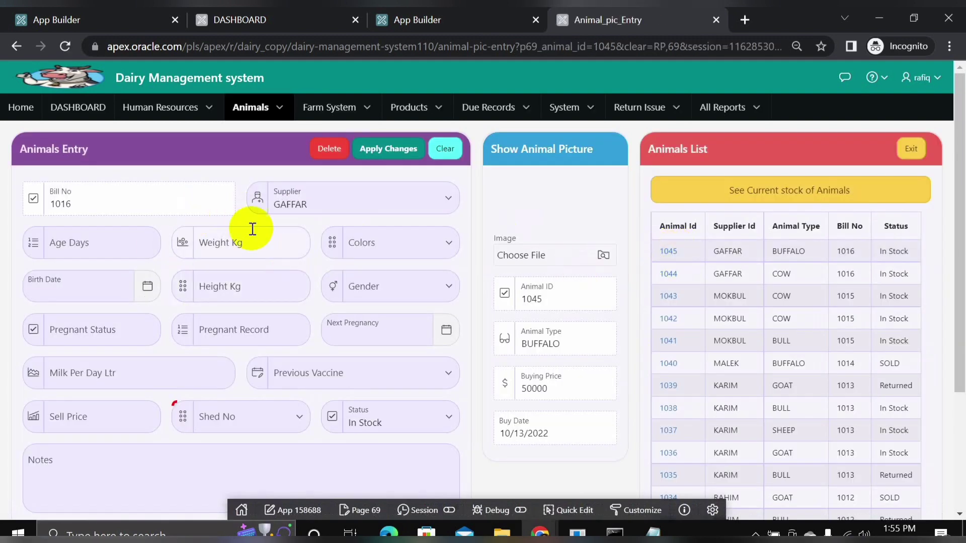
Review the animal ID, animal type, buying price and buy date of the opened buffalo record.
{"action": "double_click", "coordinate": [545, 300]}
{"action": "double_click", "coordinate": [561, 345]}
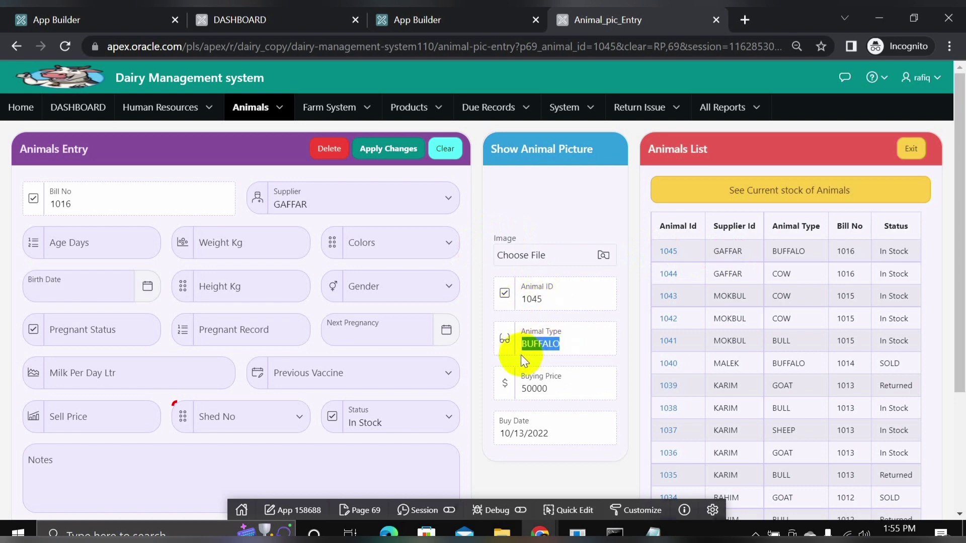
{"action": "double_click", "coordinate": [553, 388]}
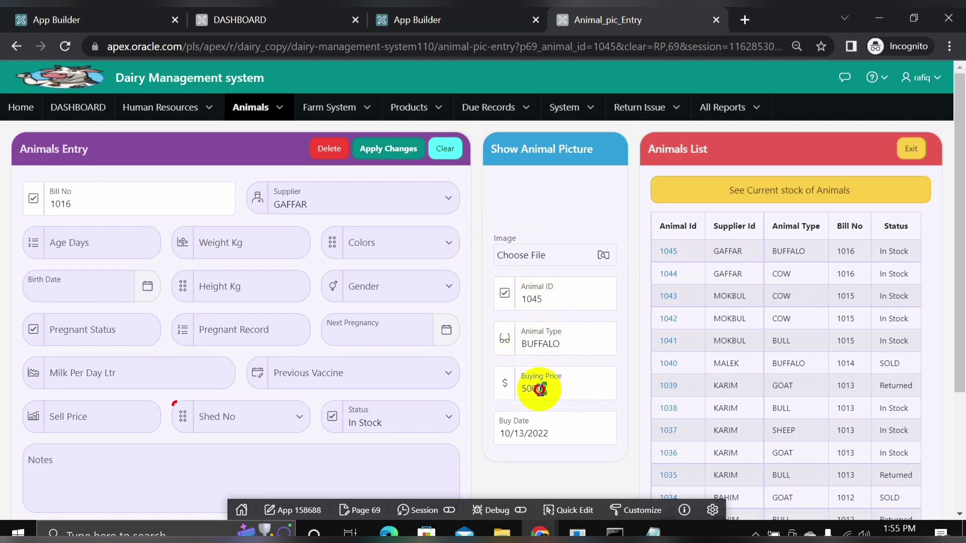
{"action": "double_click", "coordinate": [507, 434]}
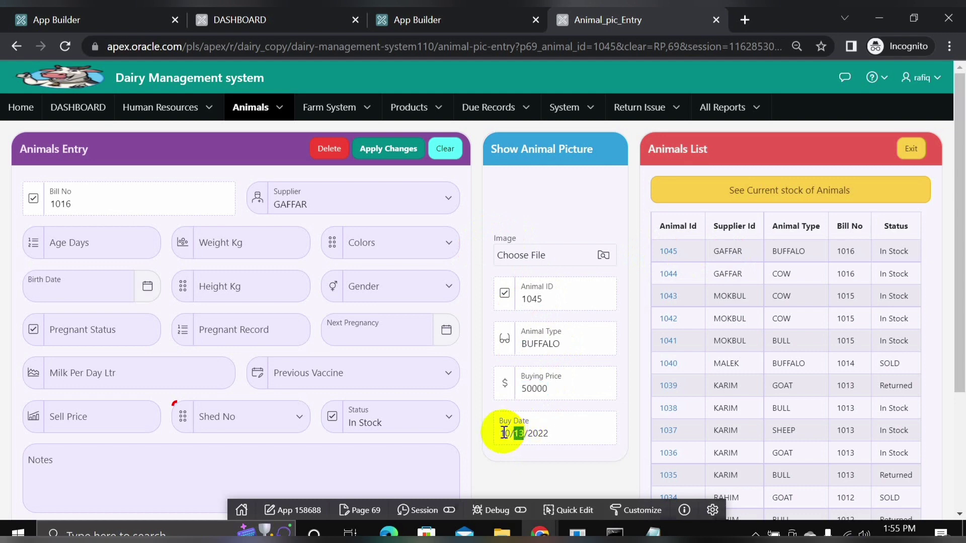
{"action": "left_click", "coordinate": [527, 433]}
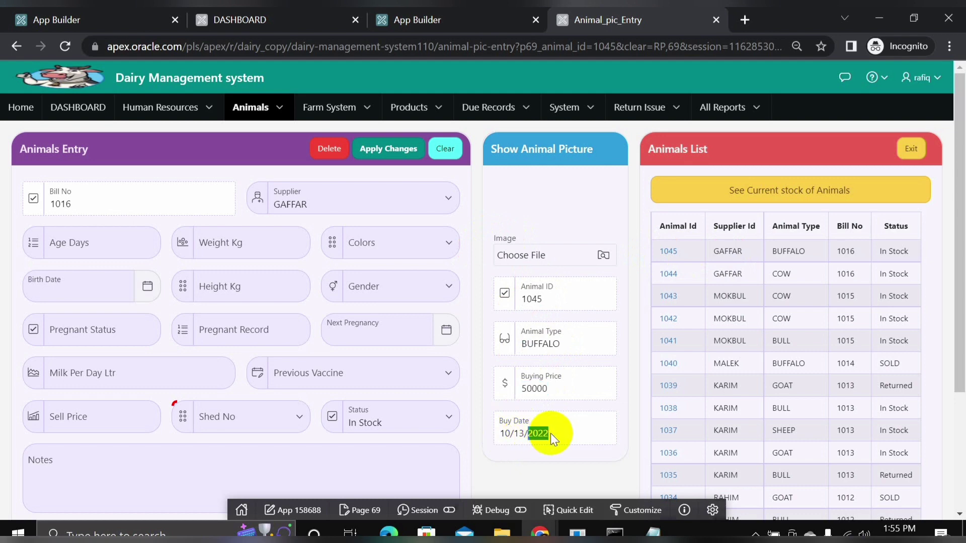
Start choosing an image file for the buffalo and browse to the project's DAIRY_SOFTWARE IMAGES folder on the Oracle (E:) drive.
{"action": "left_click", "coordinate": [601, 256]}
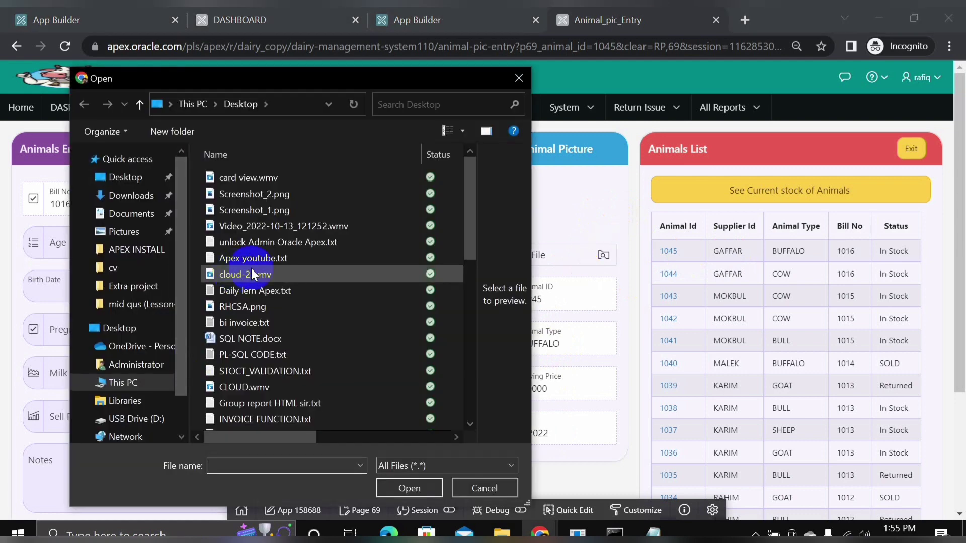
{"action": "left_click", "coordinate": [134, 387]}
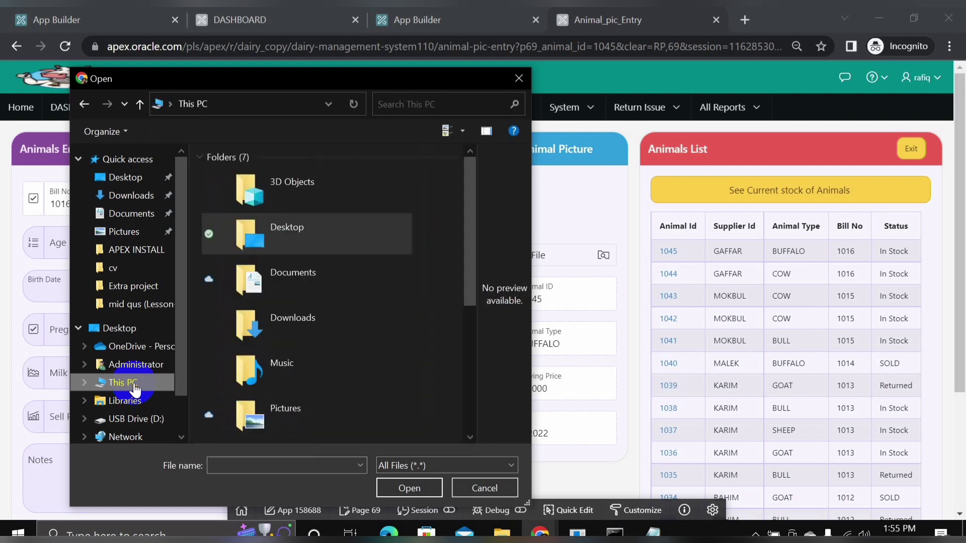
{"action": "scroll", "coordinate": [288, 295], "scroll_direction": "down", "scroll_amount": 5}
{"action": "double_click", "coordinate": [320, 377]}
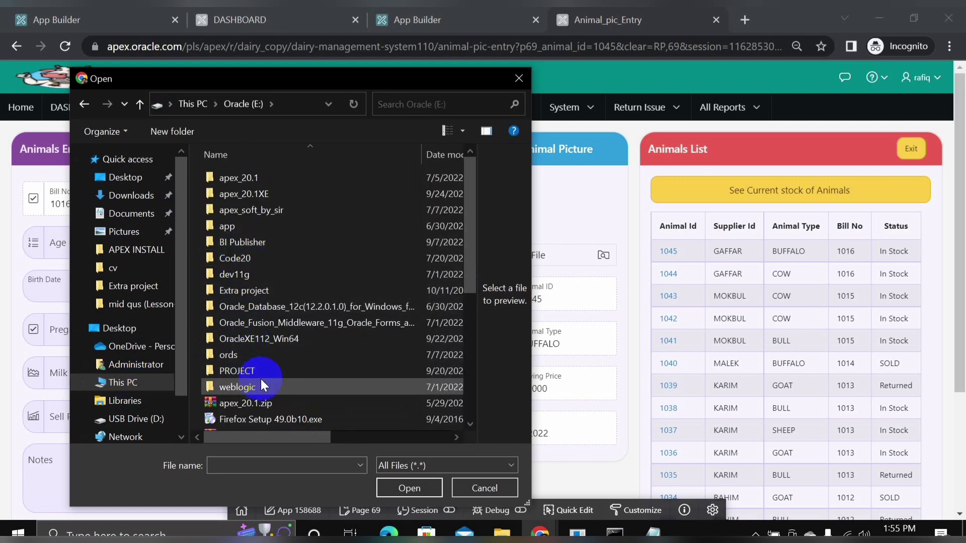
{"action": "double_click", "coordinate": [247, 372]}
{"action": "left_click", "coordinate": [260, 195]}
{"action": "double_click", "coordinate": [261, 195]}
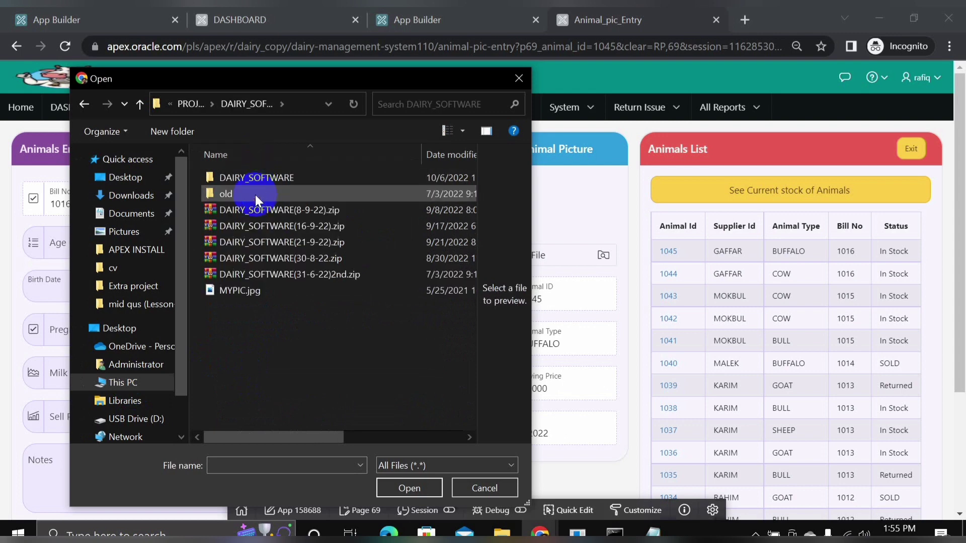
{"action": "double_click", "coordinate": [250, 183]}
{"action": "double_click", "coordinate": [254, 227]}
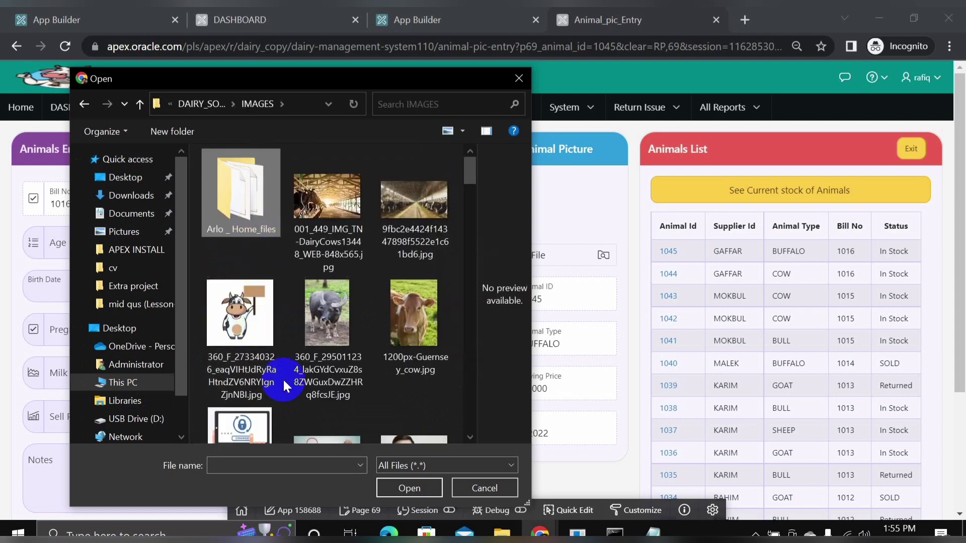
Choose Beautiful-buffalo.jpg from the IMAGES folder as the animal's picture.
{"action": "scroll", "coordinate": [367, 320], "scroll_direction": "down", "scroll_amount": 5}
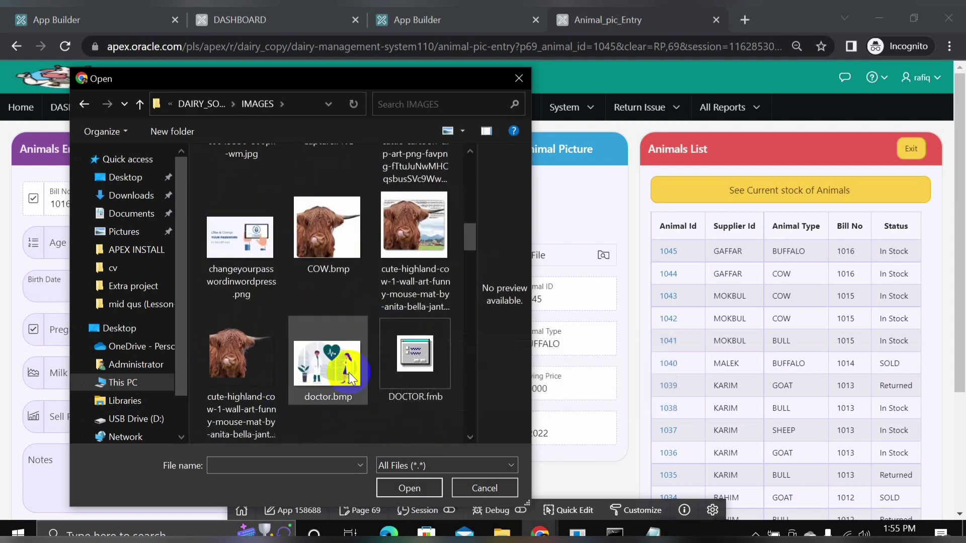
{"action": "scroll", "coordinate": [325, 346], "scroll_direction": "up", "scroll_amount": 4}
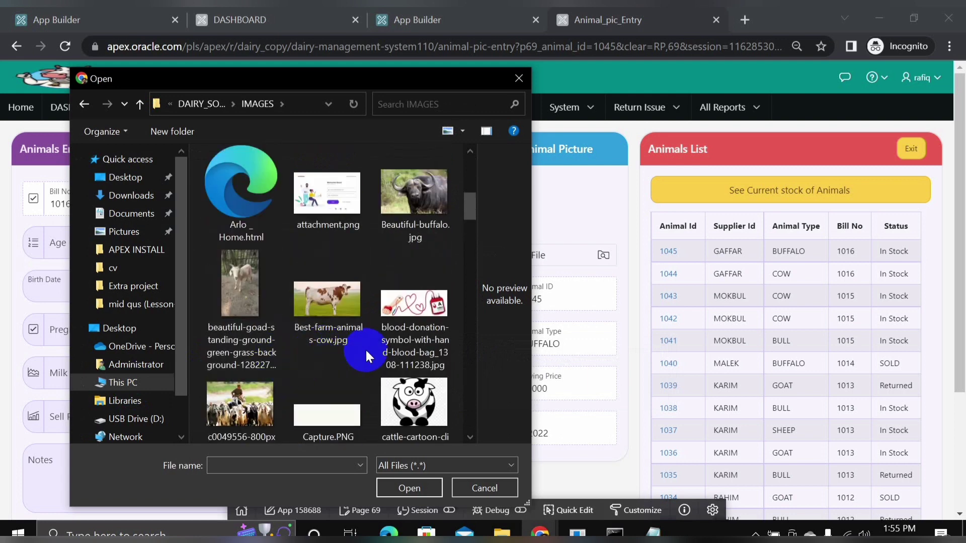
{"action": "left_click", "coordinate": [422, 216]}
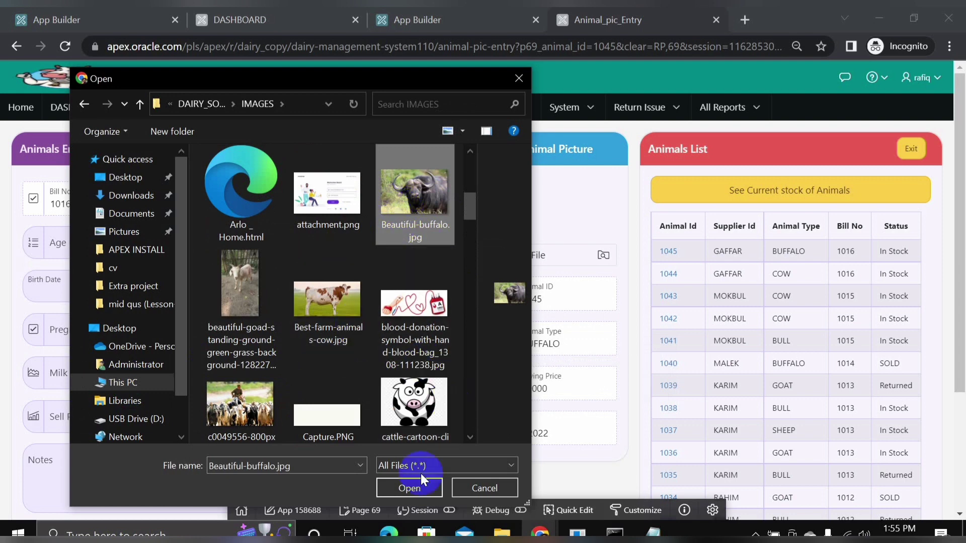
{"action": "left_click", "coordinate": [419, 489]}
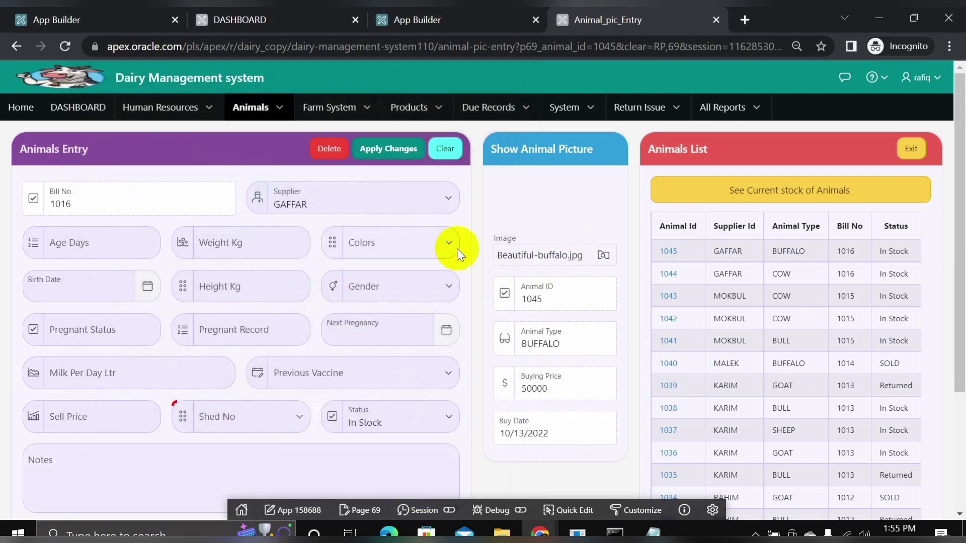
Set the buffalo's color to Black, gender to Male and shed to SOUTH, and save the changes.
{"action": "left_click", "coordinate": [419, 243]}
{"action": "left_click", "coordinate": [353, 279]}
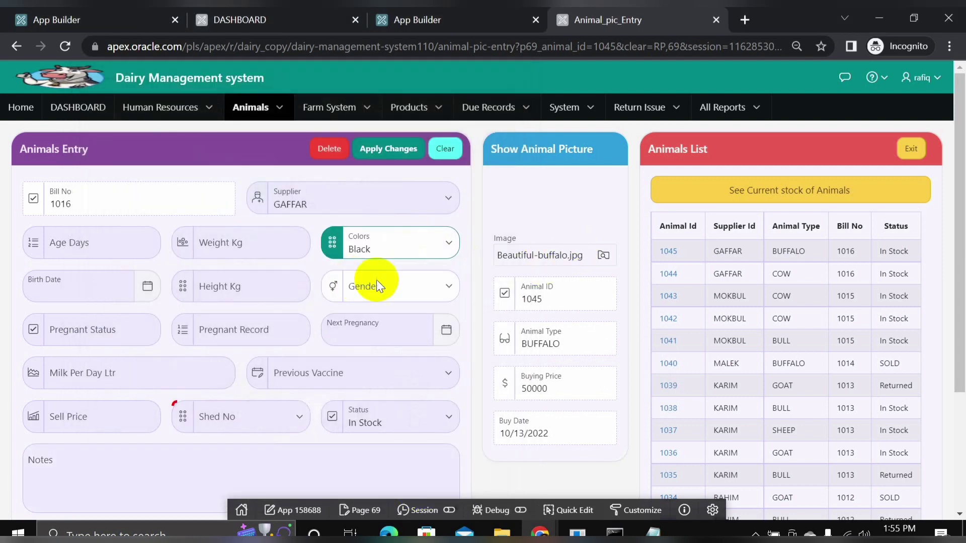
{"action": "left_click", "coordinate": [395, 292]}
{"action": "left_click", "coordinate": [366, 336]}
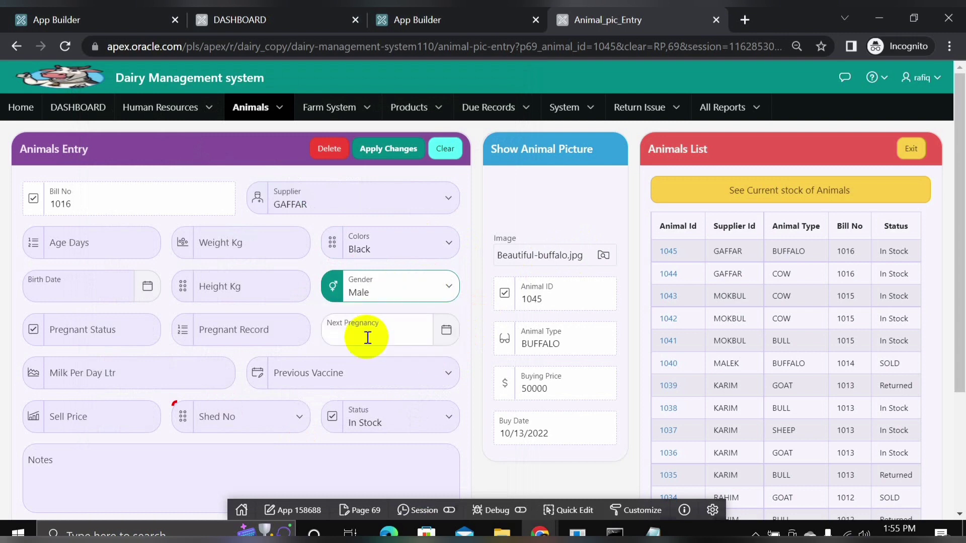
{"action": "left_click", "coordinate": [238, 426]}
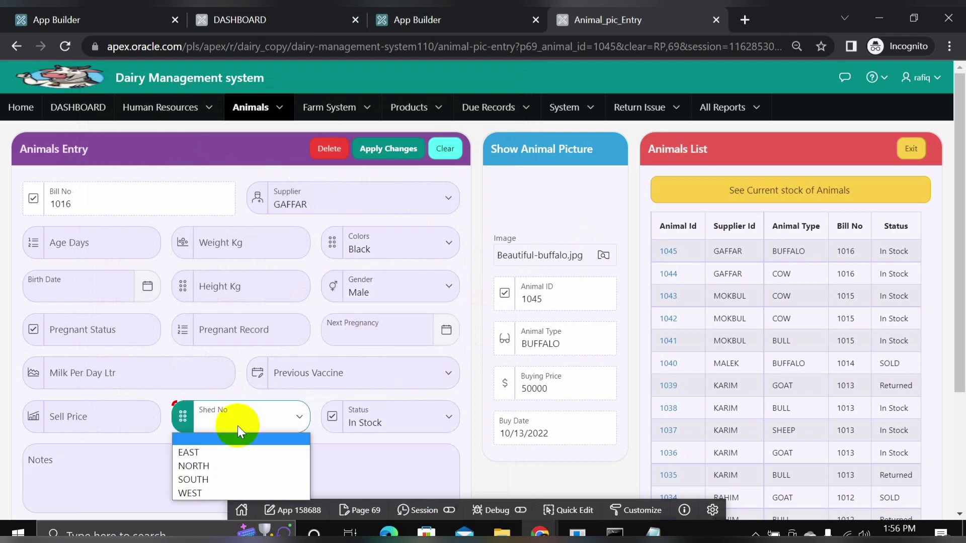
{"action": "left_click", "coordinate": [206, 479]}
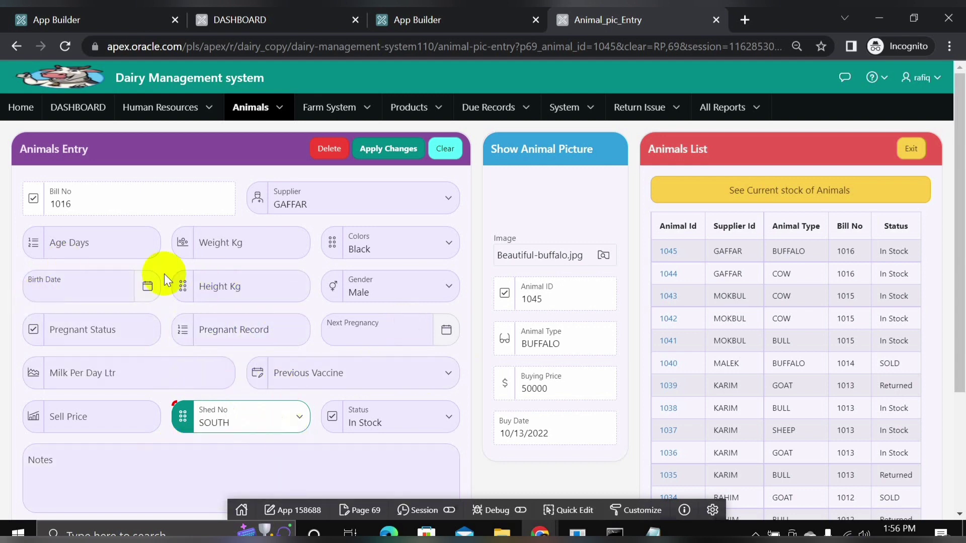
{"action": "left_click", "coordinate": [388, 150]}
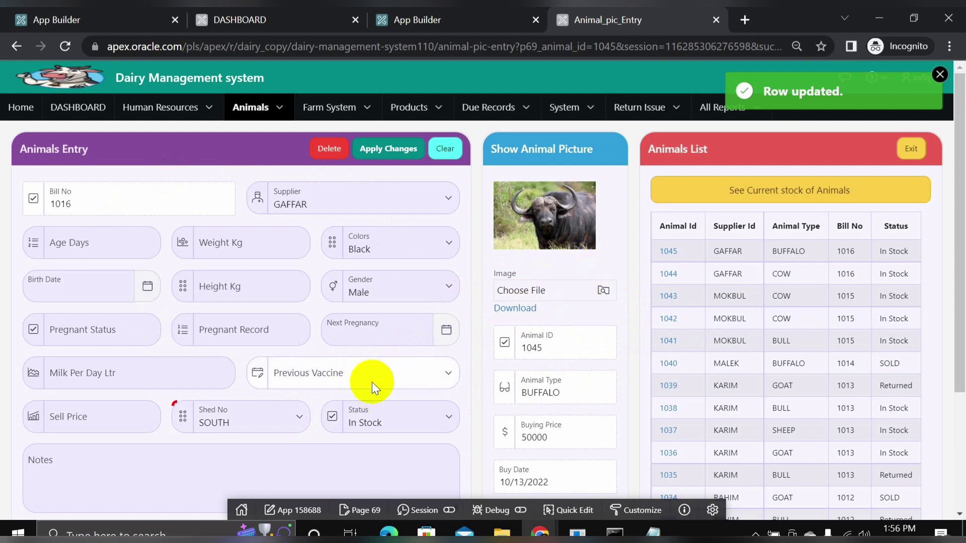
Check the updated buffalo's animal ID and animal type in the newest row of the Animals List.
{"action": "left_click", "coordinate": [668, 251]}
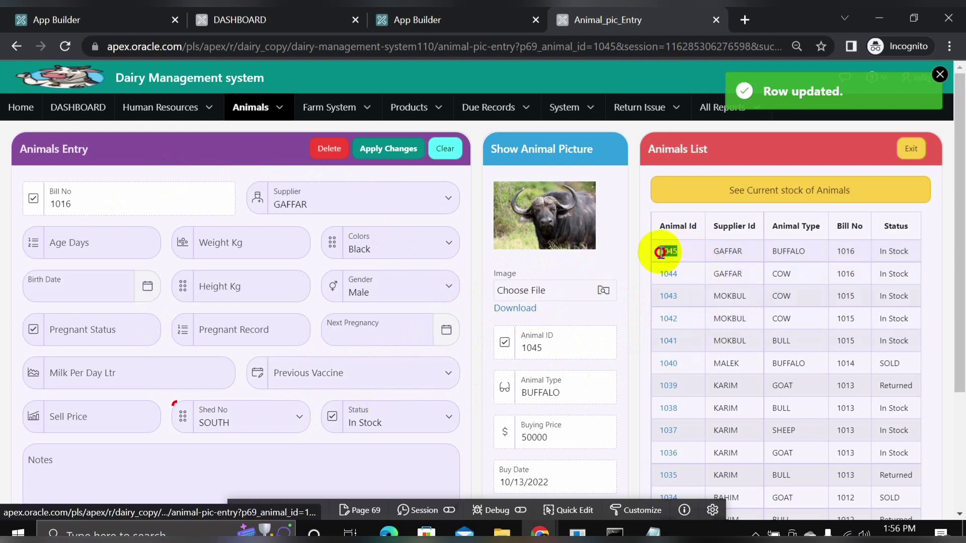
{"action": "double_click", "coordinate": [668, 251]}
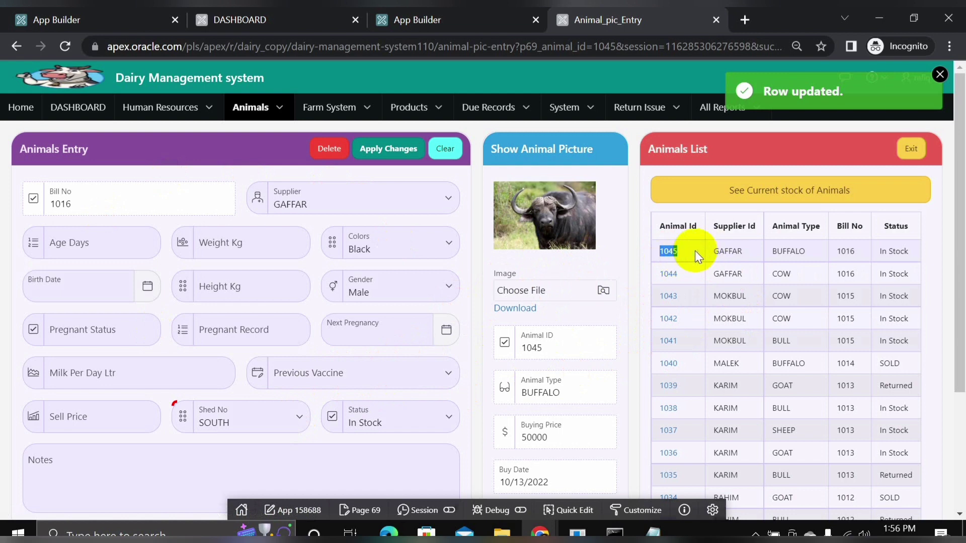
{"action": "double_click", "coordinate": [789, 251]}
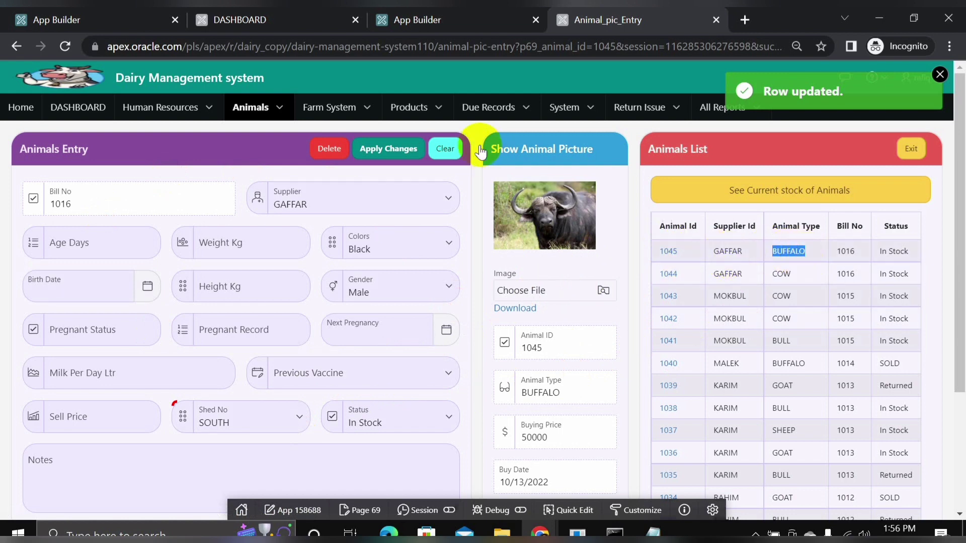
Open the Vaccinating page and set the vaccinating date to 10/13/2022 and the vaccine name to BOOSTER.
{"action": "left_click", "coordinate": [368, 115]}
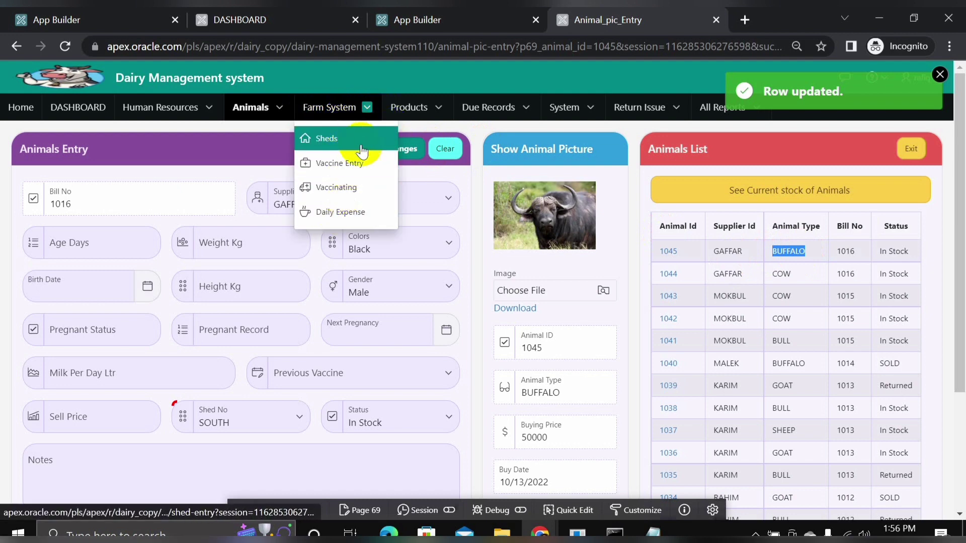
{"action": "left_click", "coordinate": [367, 189]}
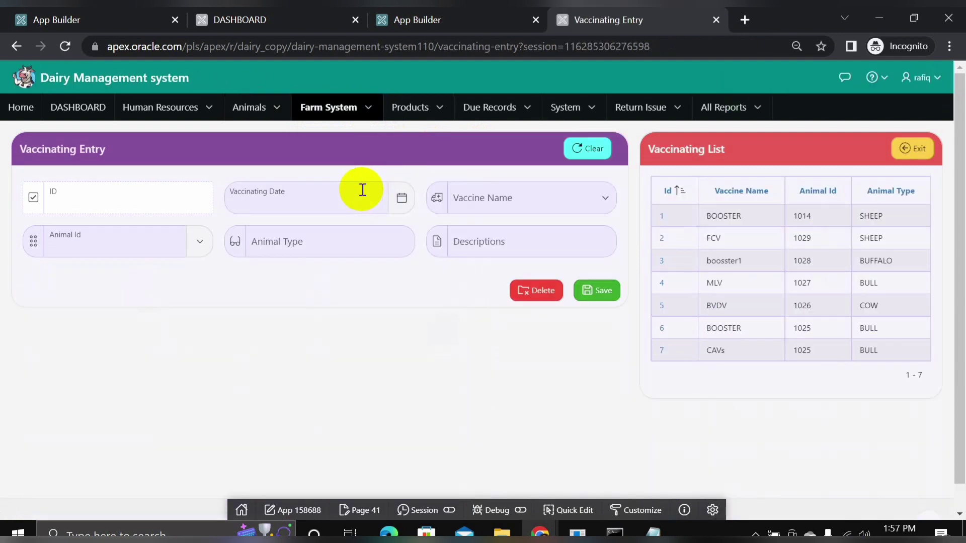
{"action": "left_click", "coordinate": [398, 197]}
{"action": "left_click", "coordinate": [339, 342]}
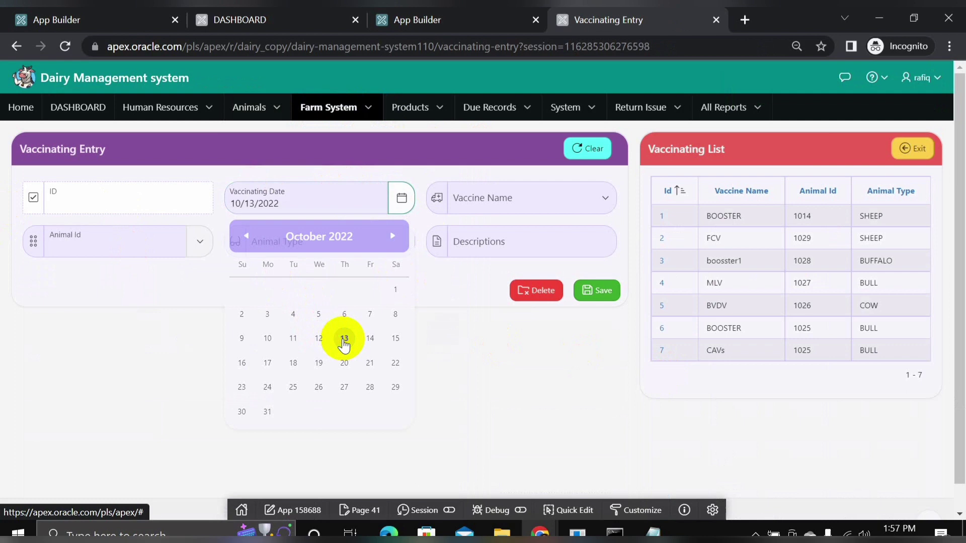
{"action": "left_click", "coordinate": [484, 206]}
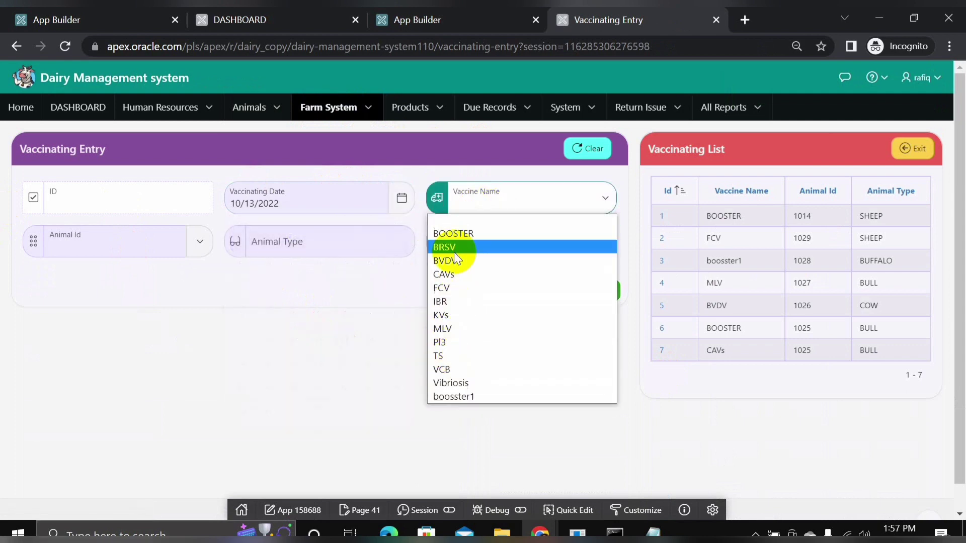
{"action": "left_click", "coordinate": [449, 236]}
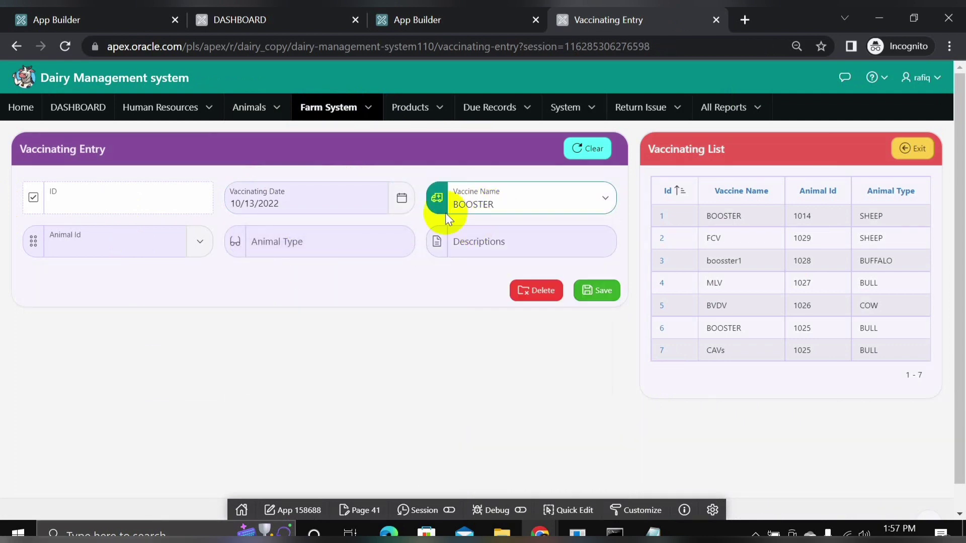
Select animal ID 1045 for the vaccination entry and save the record.
{"action": "left_click", "coordinate": [205, 245]}
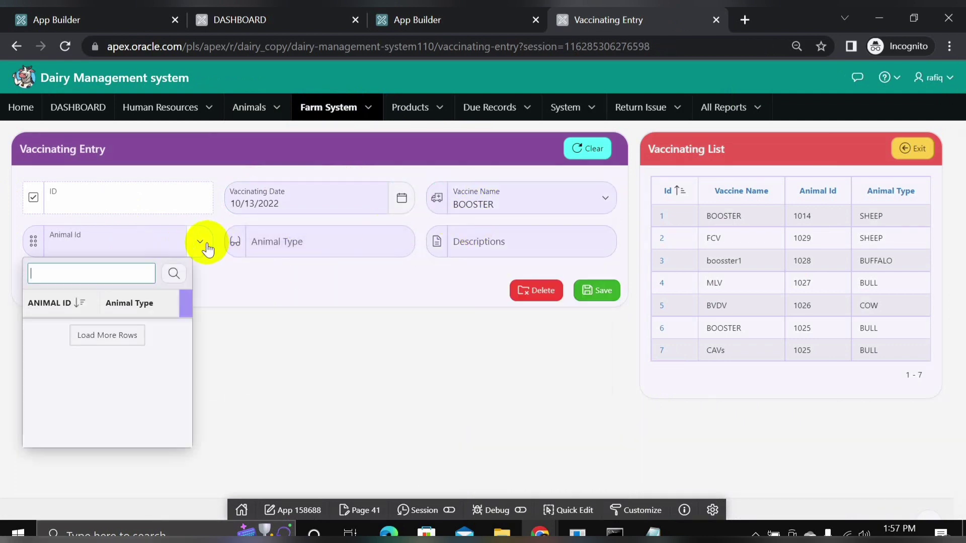
{"action": "left_click", "coordinate": [92, 311]}
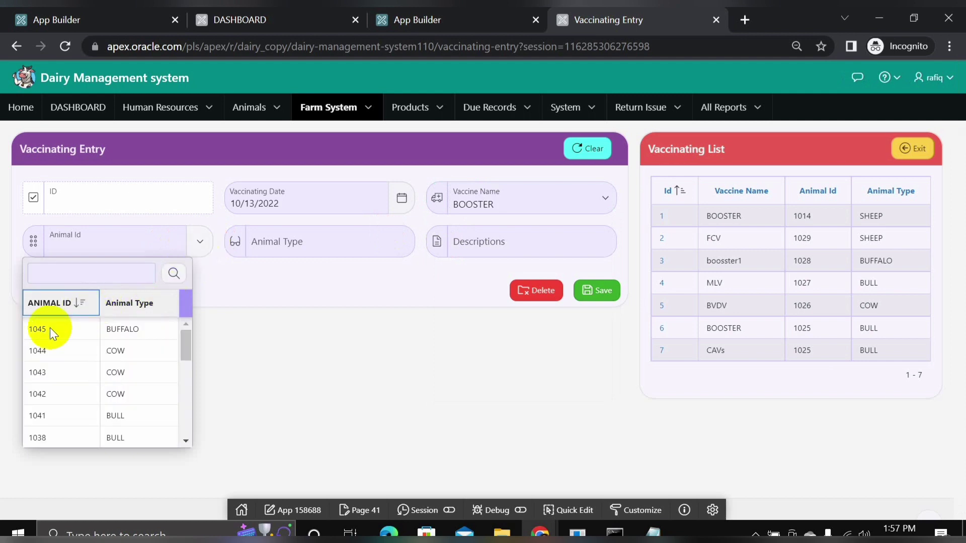
{"action": "left_click", "coordinate": [54, 335]}
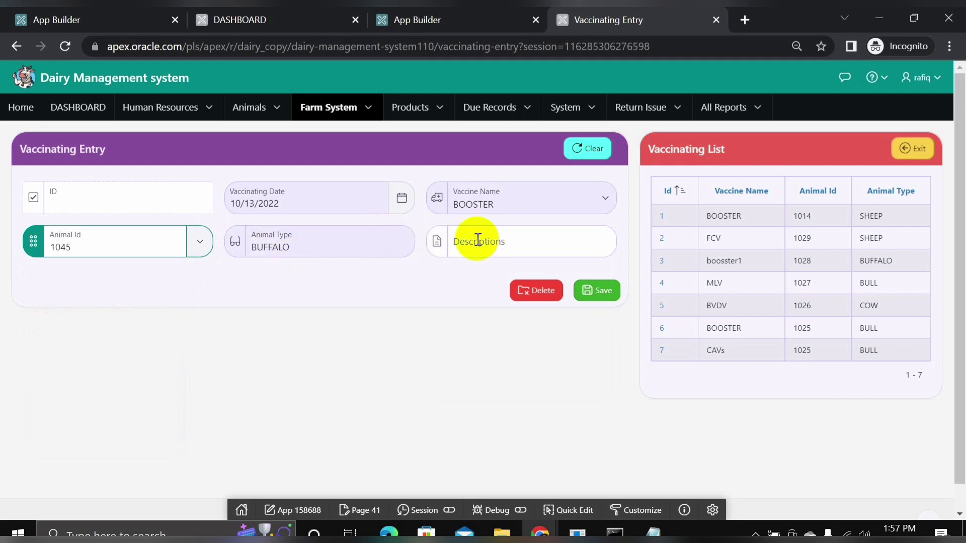
{"action": "left_click", "coordinate": [600, 297]}
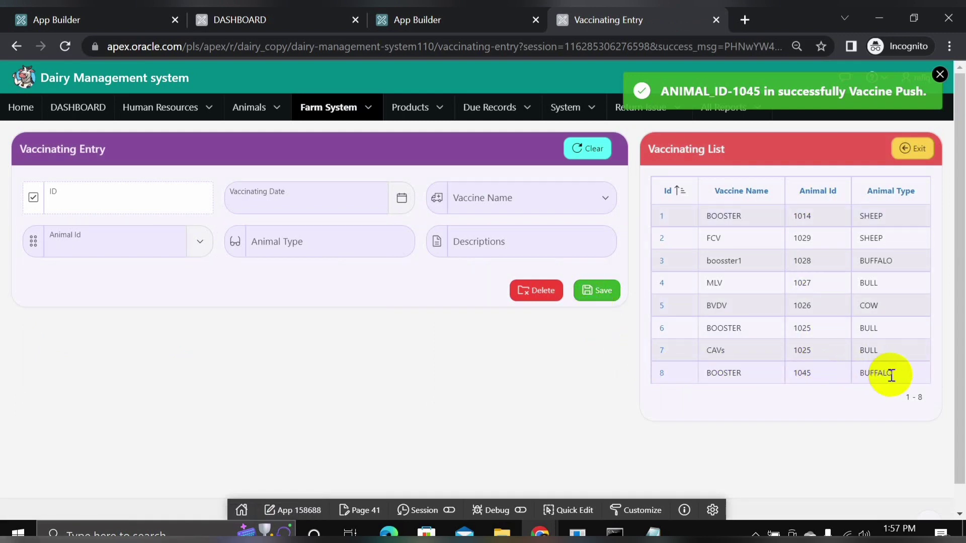
Return to the Animals Details Entry page and open the record of buffalo 1045.
{"action": "left_click", "coordinate": [276, 107]}
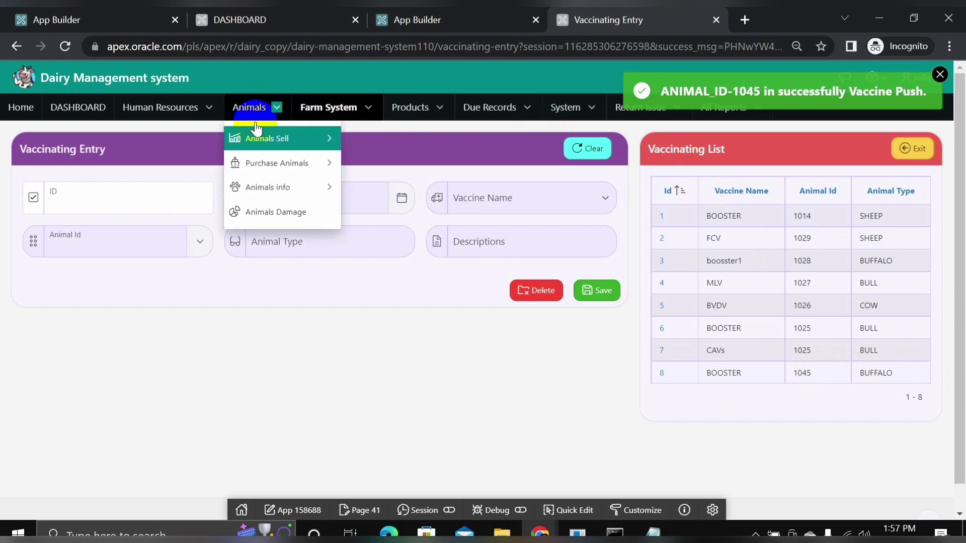
{"action": "mouse_move", "coordinate": [273, 189]}
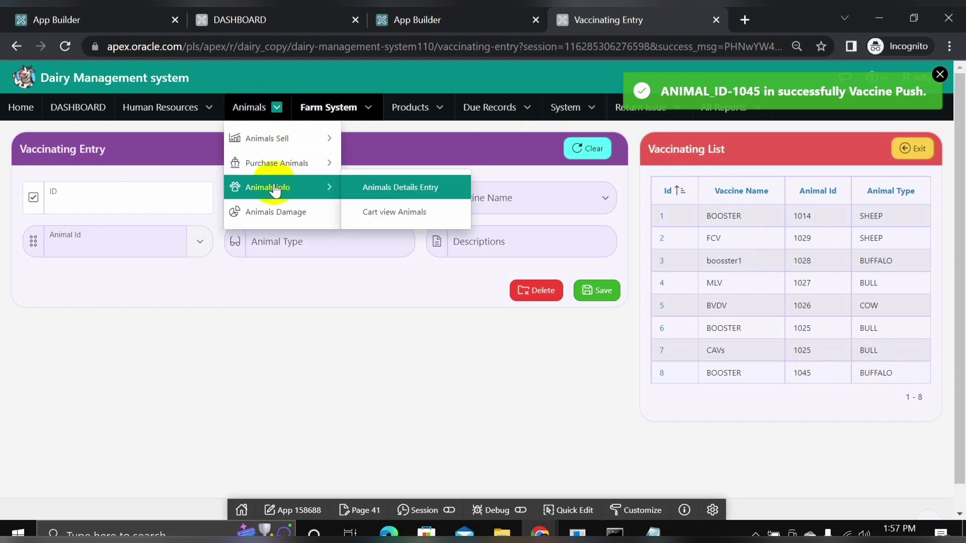
{"action": "left_click", "coordinate": [410, 191]}
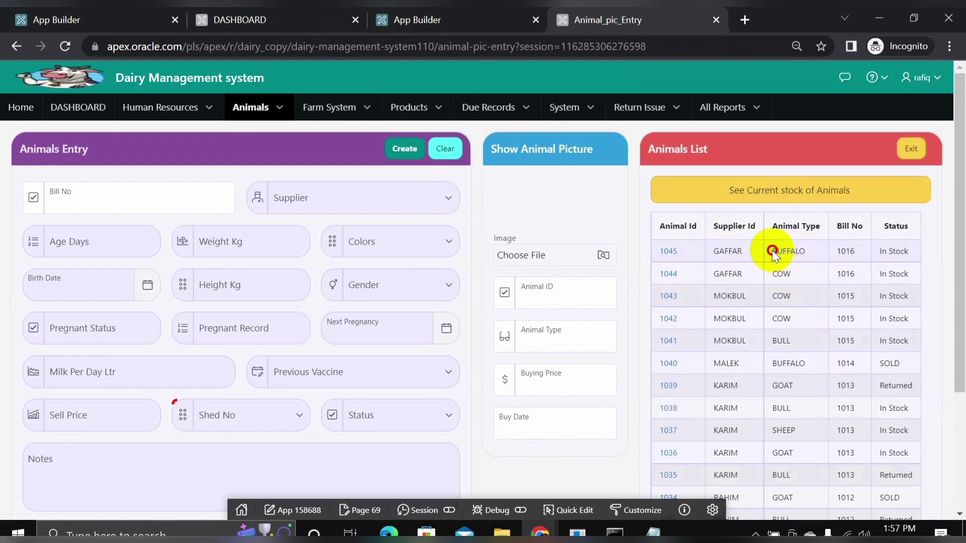
{"action": "left_click_drag", "start_coordinate": [772, 251], "coordinate": [806, 255]}
{"action": "left_click", "coordinate": [668, 251]}
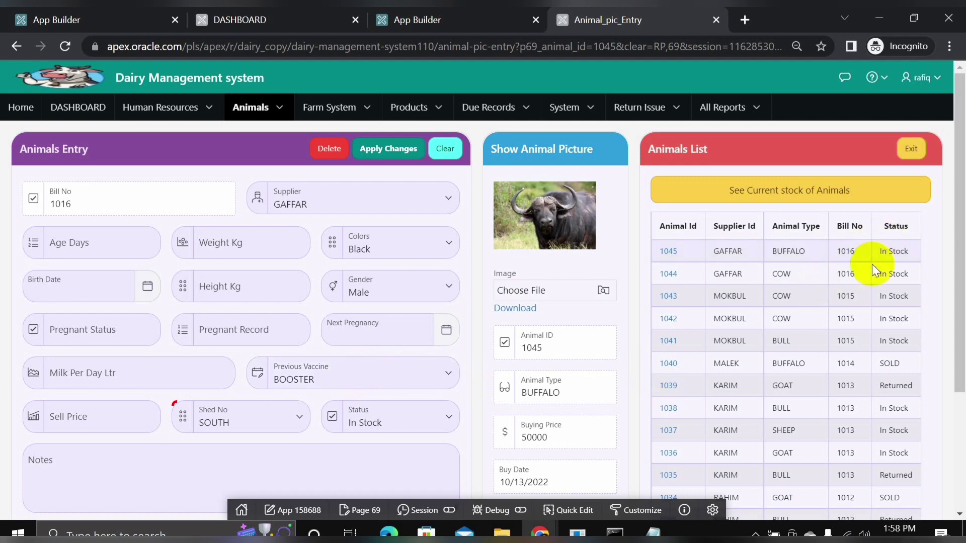
Review the Status column of the Animals List and the rows of the two newly purchased animals.
{"action": "scroll", "coordinate": [873, 266], "scroll_direction": "down", "scroll_amount": 3}
{"action": "scroll", "coordinate": [848, 341], "scroll_direction": "up", "scroll_amount": 3}
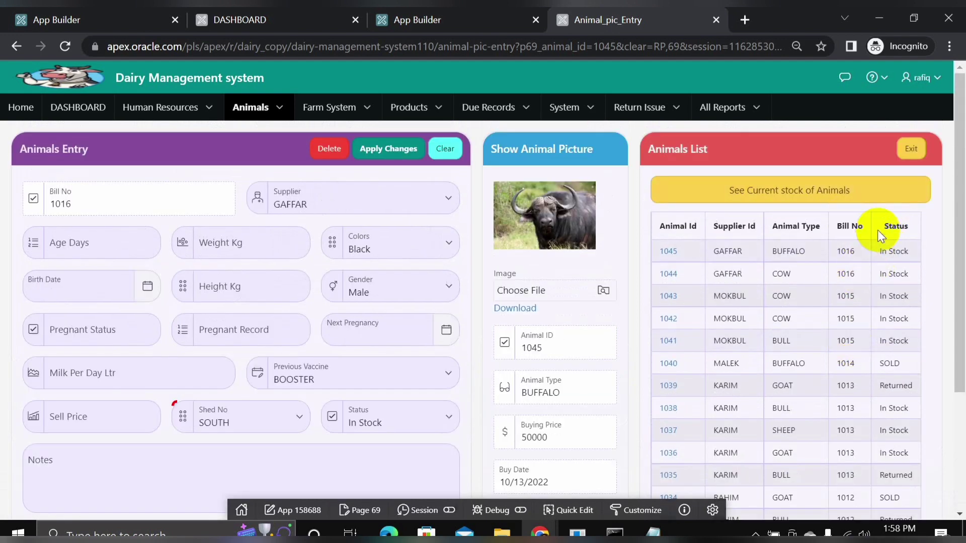
{"action": "left_click_drag", "start_coordinate": [877, 230], "coordinate": [899, 229]}
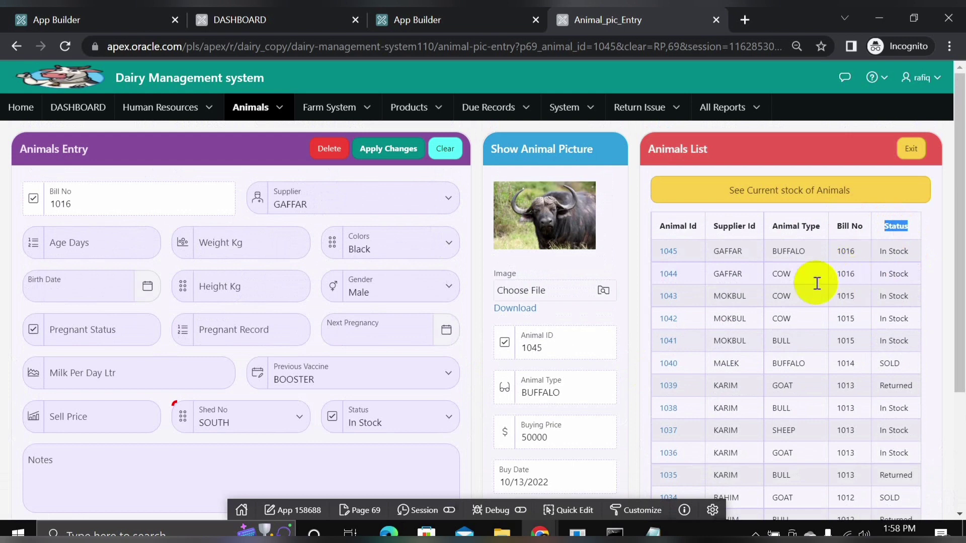
{"action": "left_click", "coordinate": [539, 215]}
{"action": "left_click_drag", "start_coordinate": [878, 251], "coordinate": [910, 252]}
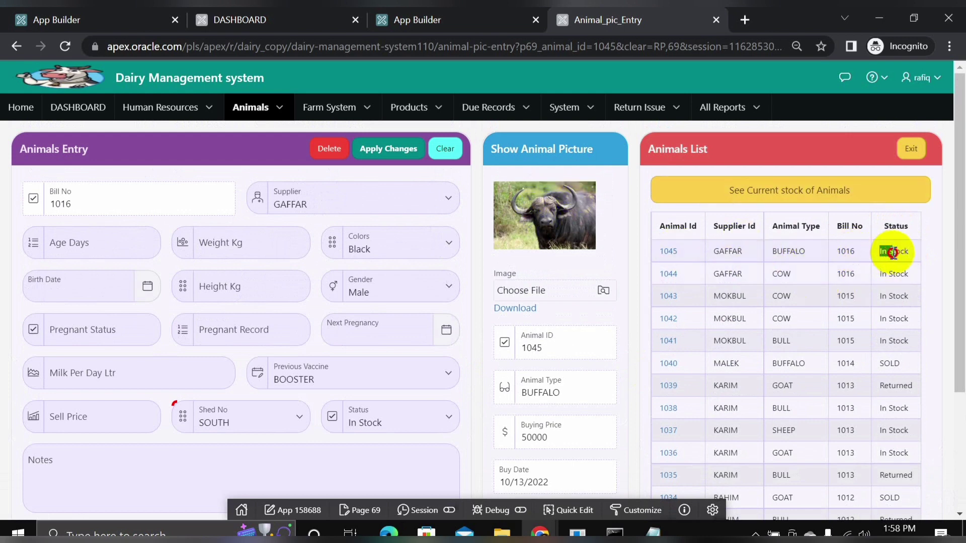
{"action": "left_click_drag", "start_coordinate": [657, 250], "coordinate": [913, 277]}
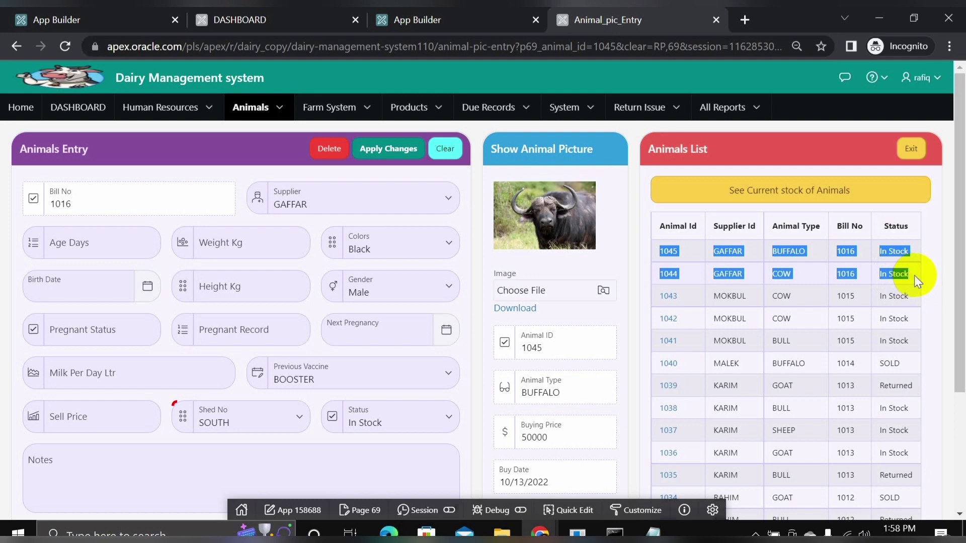
{"action": "left_click", "coordinate": [904, 268]}
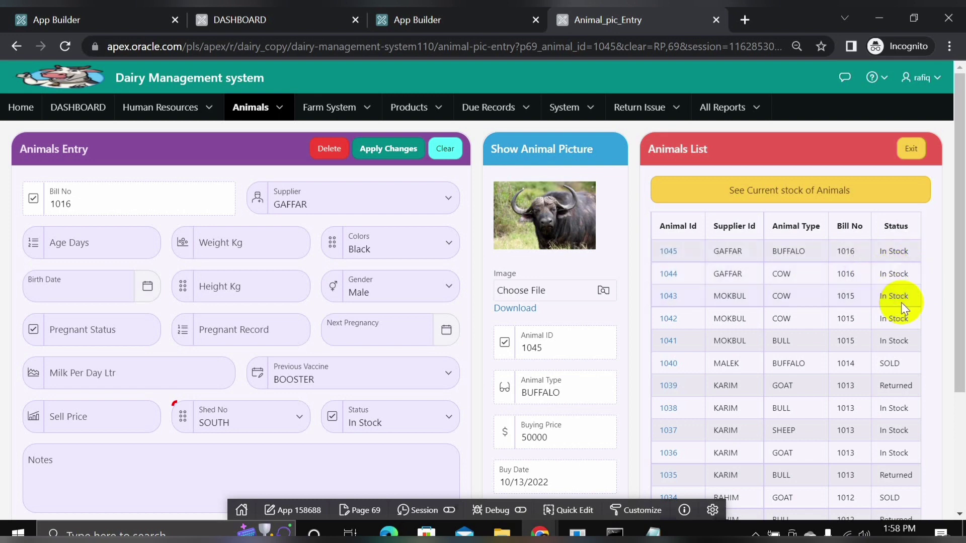
Review the sold, returned and damaged entries in the Status column on the first two pages of the Animals List.
{"action": "scroll", "coordinate": [901, 303], "scroll_direction": "down", "scroll_amount": 3}
{"action": "double_click", "coordinate": [880, 213]}
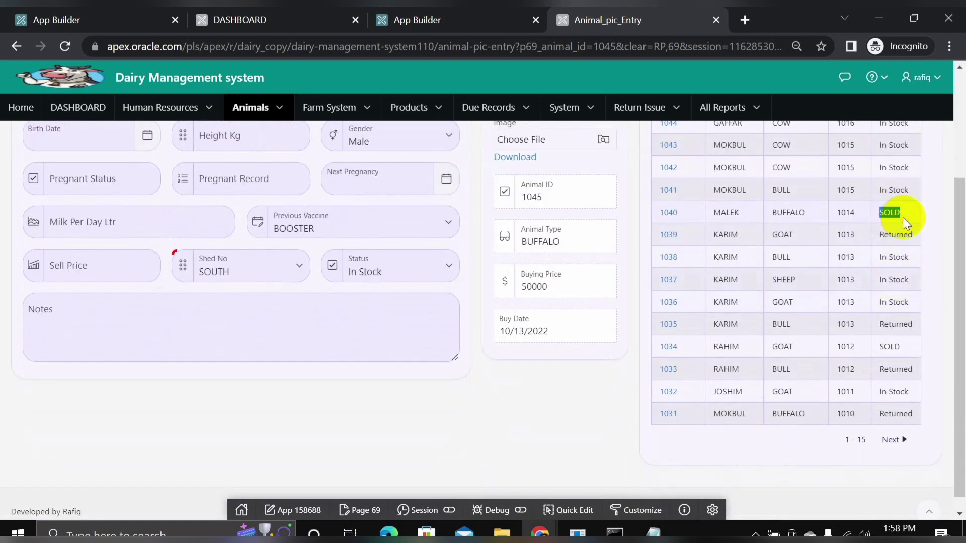
{"action": "double_click", "coordinate": [899, 235]}
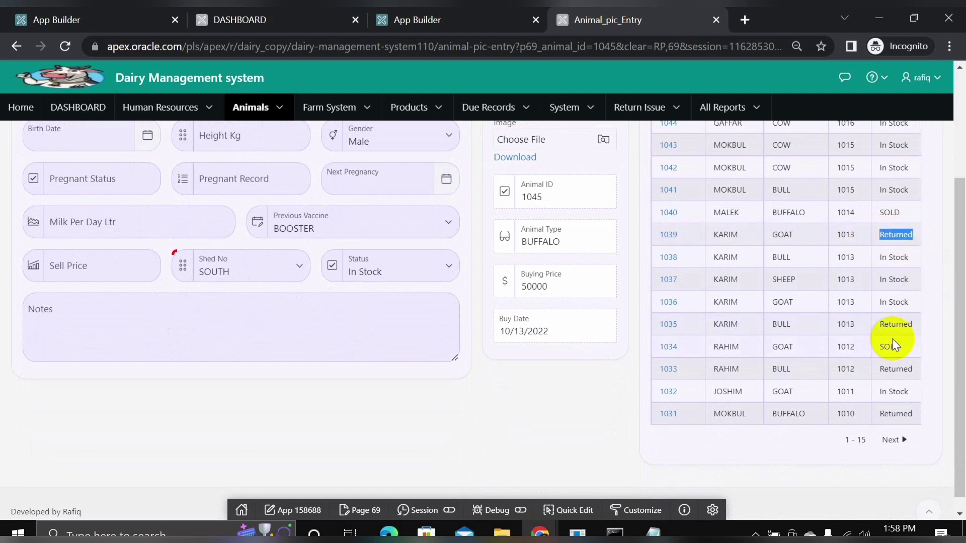
{"action": "left_click", "coordinate": [905, 435]}
{"action": "scroll", "coordinate": [880, 362], "scroll_direction": "up", "scroll_amount": 2}
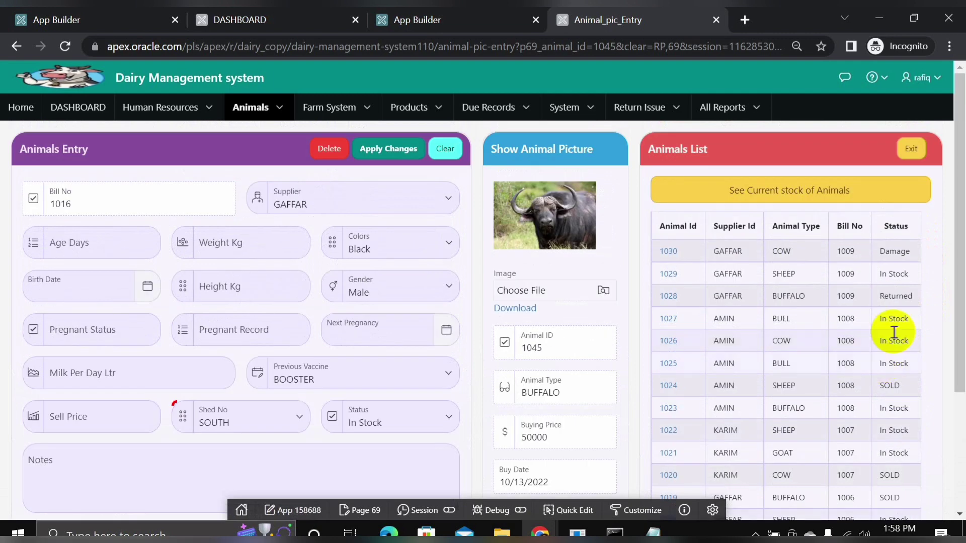
{"action": "double_click", "coordinate": [906, 254]}
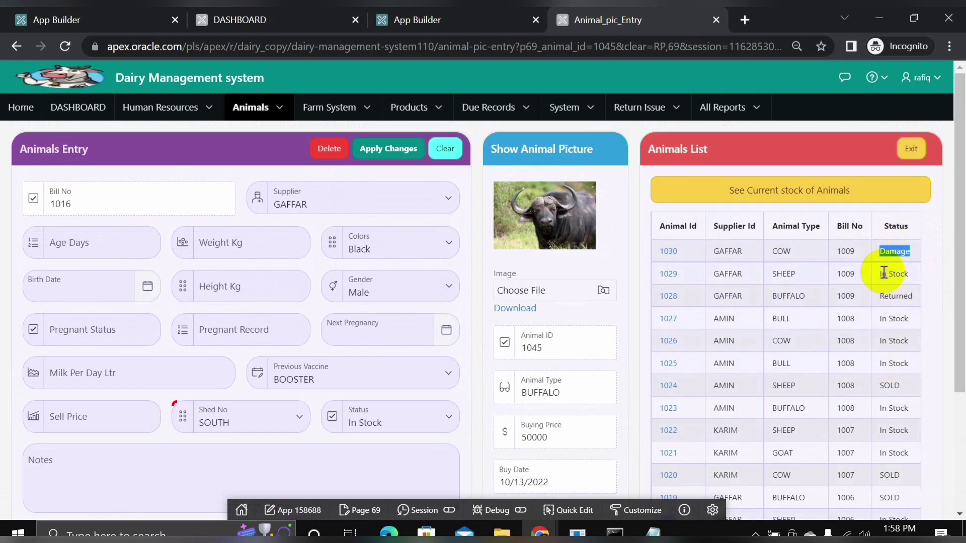
Open the newest sale, dated 9/30/2022, on the Animals Sell Entry page and display its printable invoice.
{"action": "left_click", "coordinate": [279, 107]}
{"action": "mouse_move", "coordinate": [301, 145]}
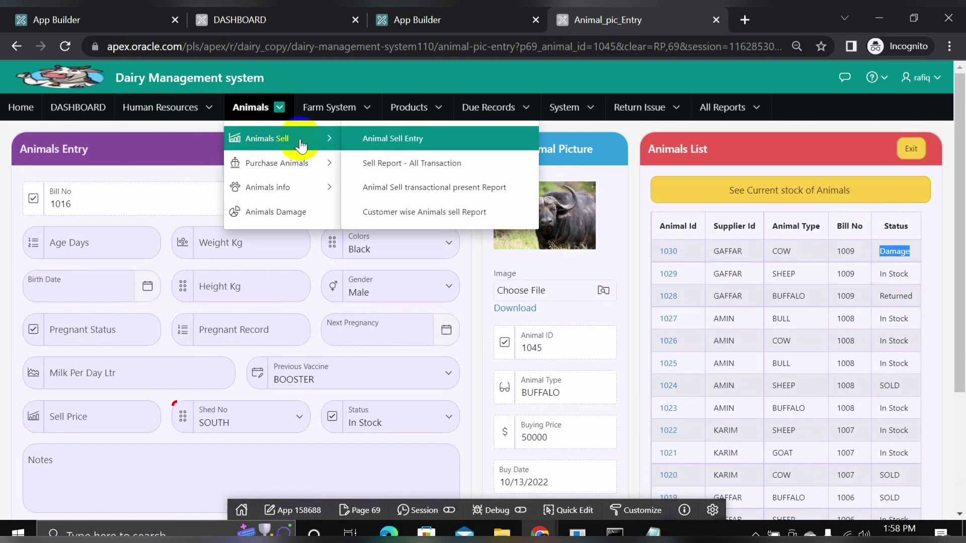
{"action": "left_click", "coordinate": [391, 139]}
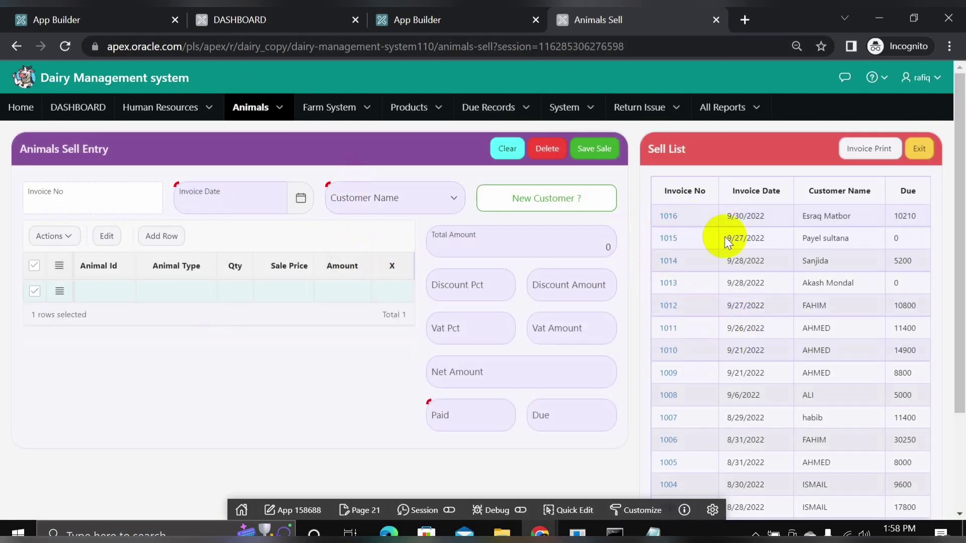
{"action": "left_click", "coordinate": [668, 219]}
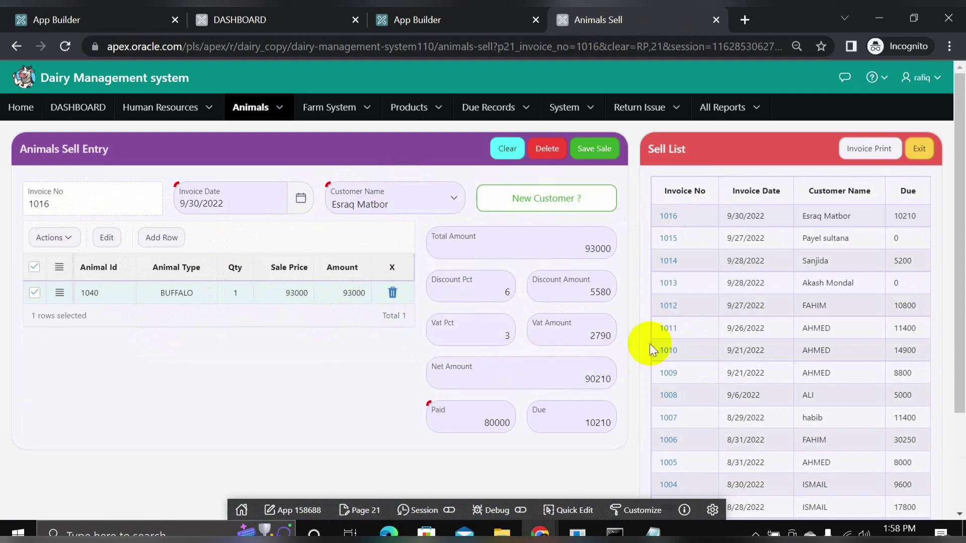
{"action": "left_click", "coordinate": [874, 149]}
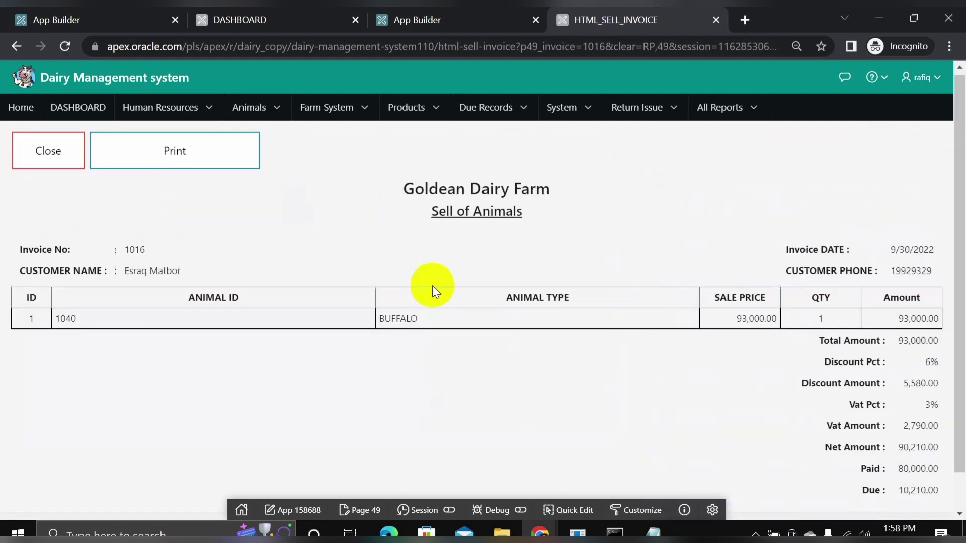
{"action": "scroll", "coordinate": [294, 278], "scroll_direction": "down", "scroll_amount": 1}
{"action": "scroll", "coordinate": [201, 166], "scroll_direction": "up", "scroll_amount": 1}
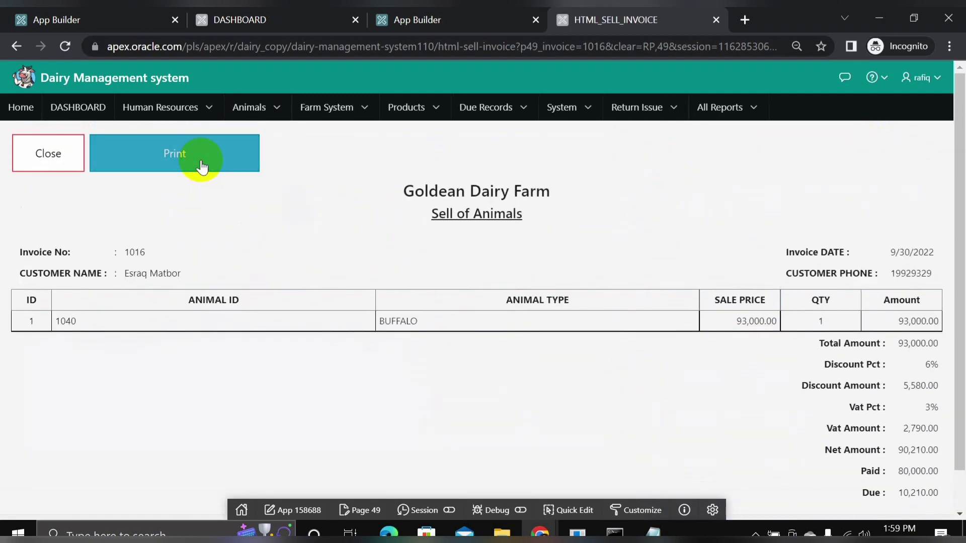
Preview the sell invoice for printing, check the available destinations, then cancel and return to the Animals Sell Entry page.
{"action": "left_click", "coordinate": [202, 167]}
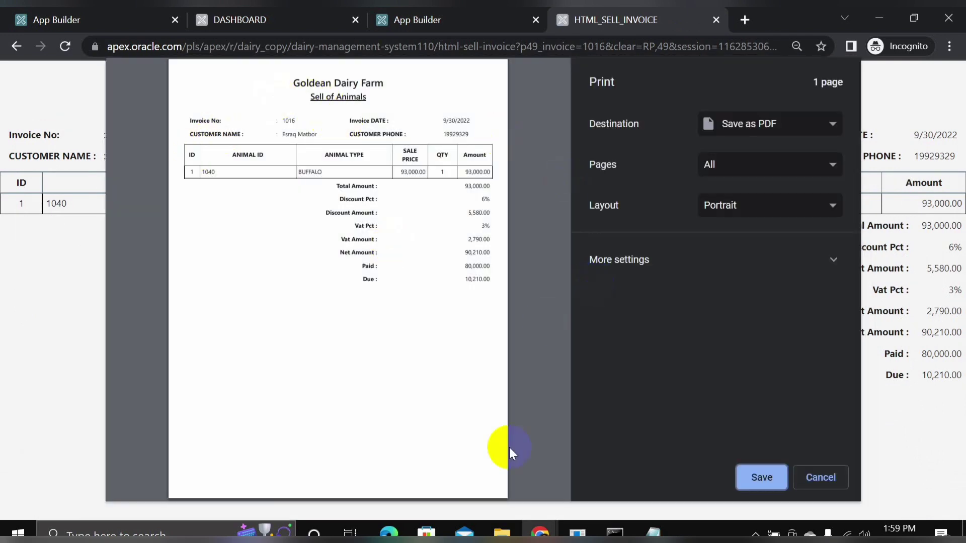
{"action": "left_click", "coordinate": [744, 126]}
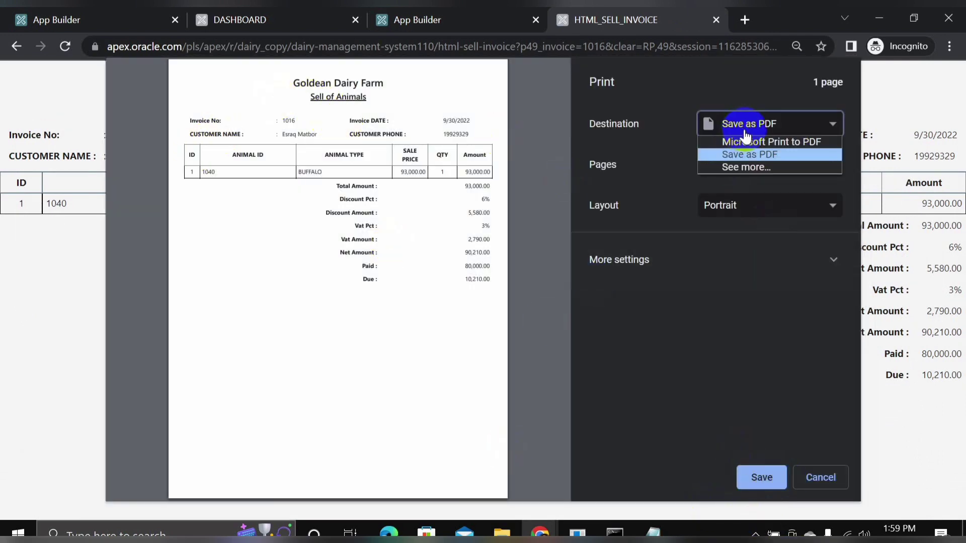
{"action": "left_click", "coordinate": [751, 125]}
{"action": "left_click", "coordinate": [761, 124]}
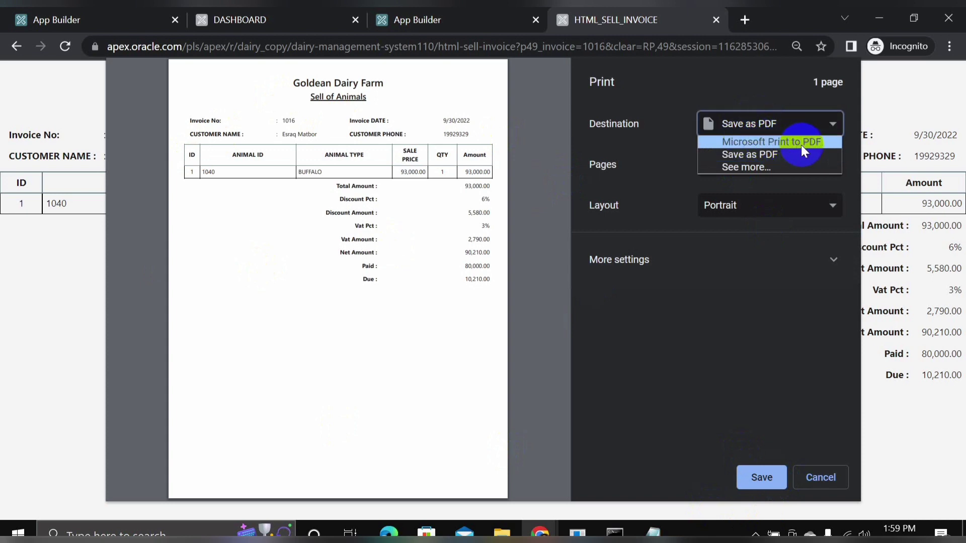
{"action": "left_click", "coordinate": [728, 301]}
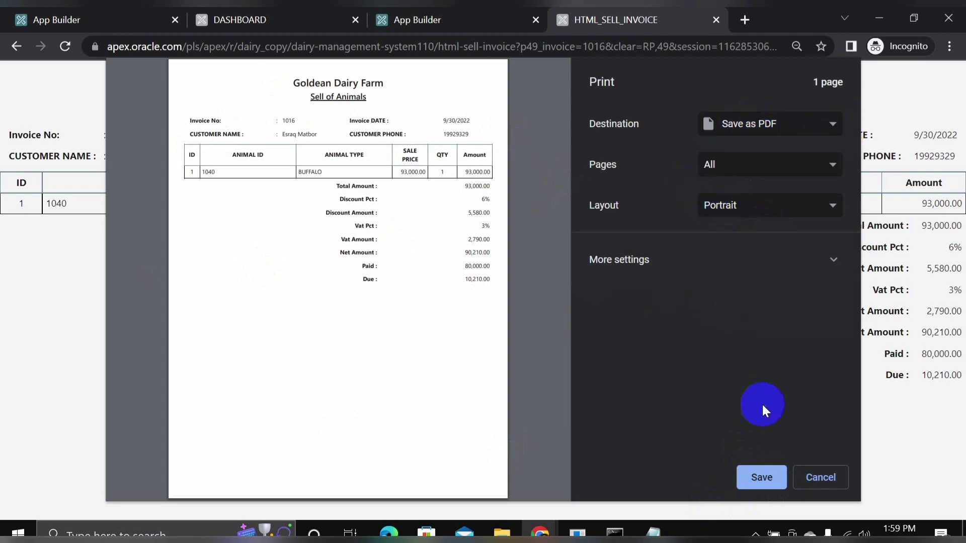
{"action": "left_click", "coordinate": [833, 480]}
{"action": "left_click", "coordinate": [17, 47]}
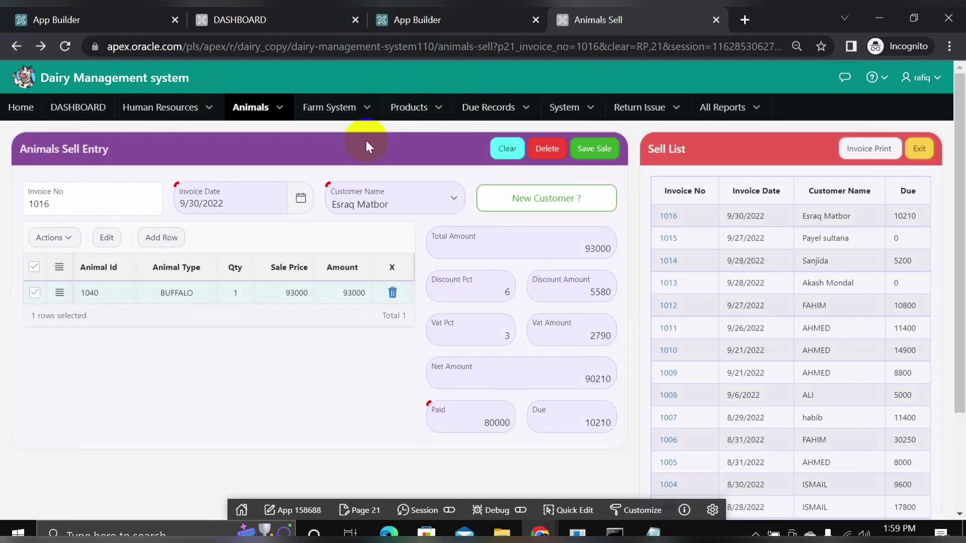
Open the Animals Damage page and check the Animal Damage figure in the dashboard's animal overview.
{"action": "left_click", "coordinate": [279, 107]}
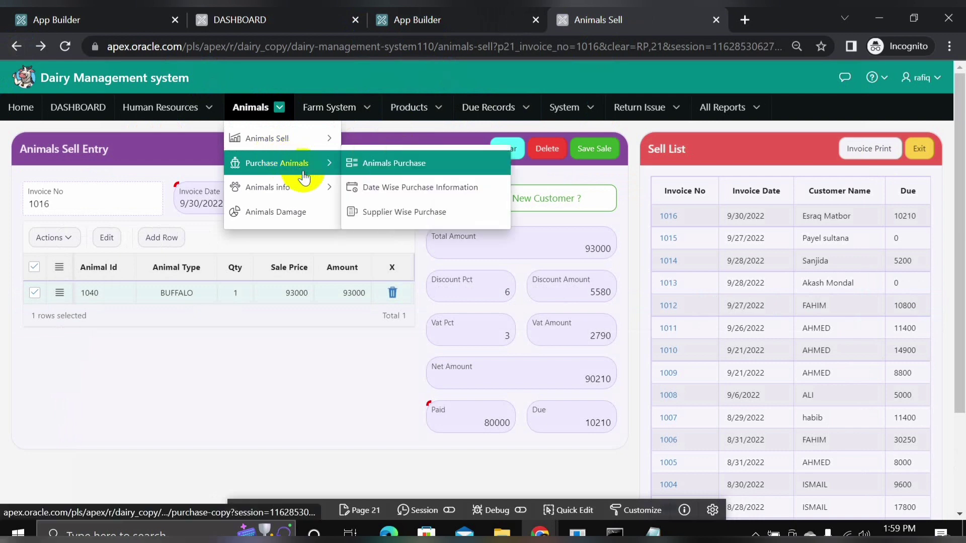
{"action": "left_click", "coordinate": [268, 220]}
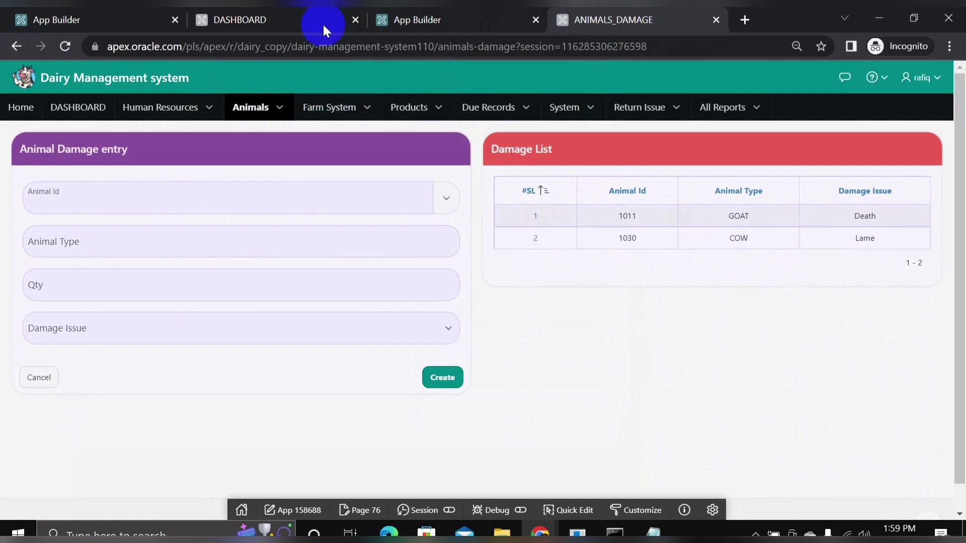
{"action": "left_click", "coordinate": [297, 17]}
{"action": "scroll", "coordinate": [117, 389], "scroll_direction": "down", "scroll_amount": 3}
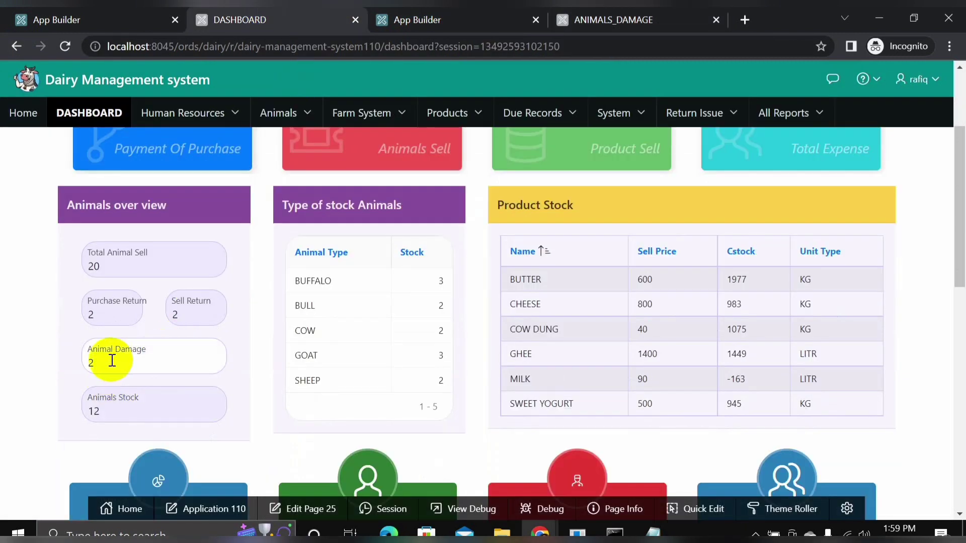
{"action": "double_click", "coordinate": [84, 363]}
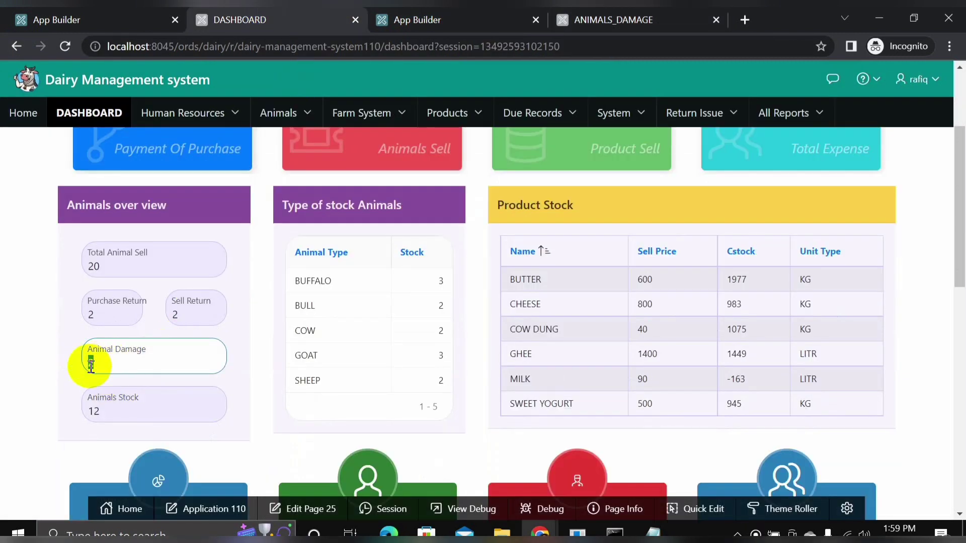
Return to the Animals Damage page and review the damage issue of each animal in the Damage List.
{"action": "left_click", "coordinate": [599, 19]}
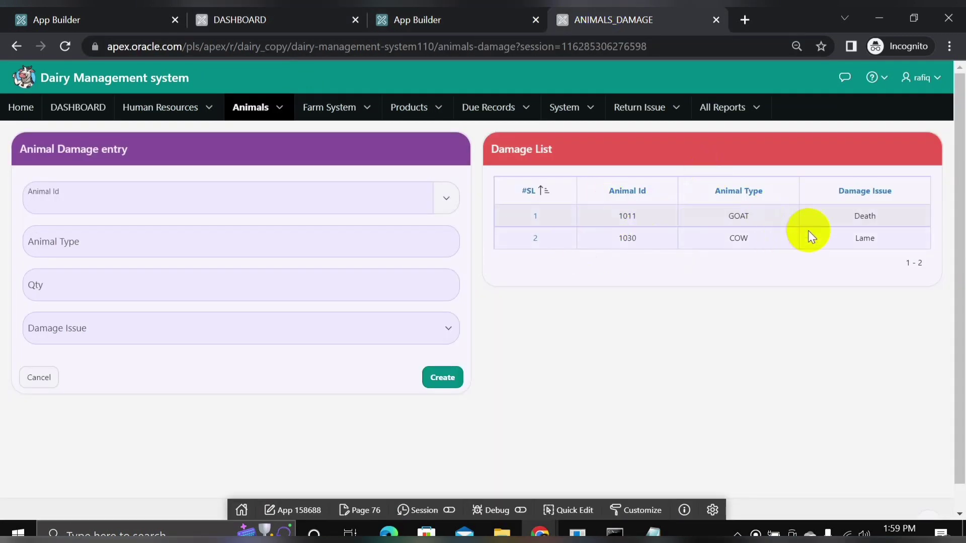
{"action": "double_click", "coordinate": [855, 216]}
{"action": "double_click", "coordinate": [881, 240]}
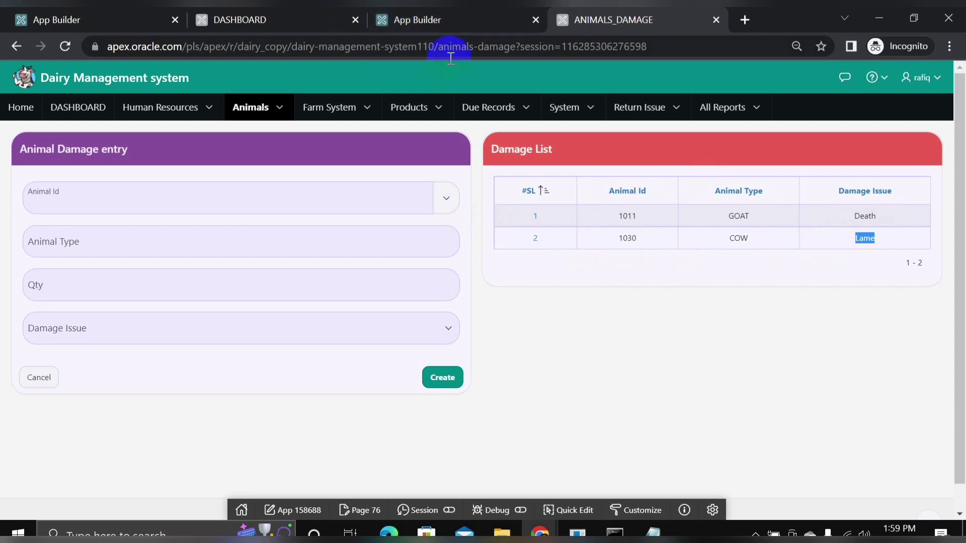
{"action": "left_click", "coordinate": [368, 108]}
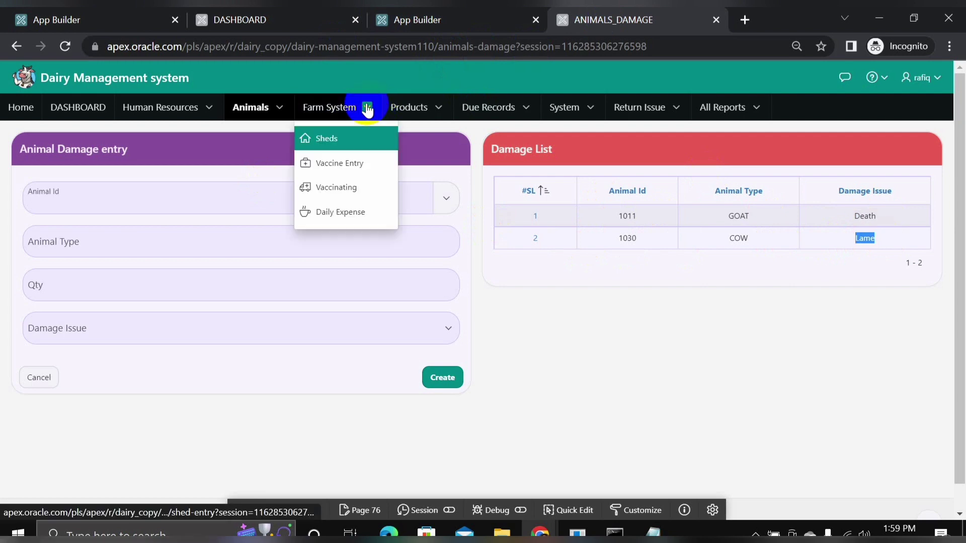
{"action": "left_click", "coordinate": [436, 107]}
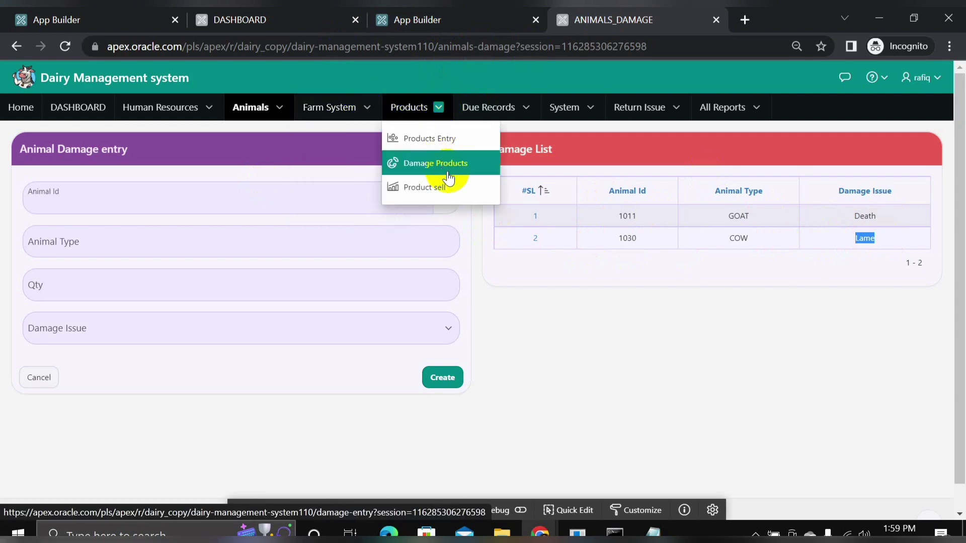
Open the Purchase Due Payment page and select the supplier from the company STAR FEED.
{"action": "left_click", "coordinate": [525, 106]}
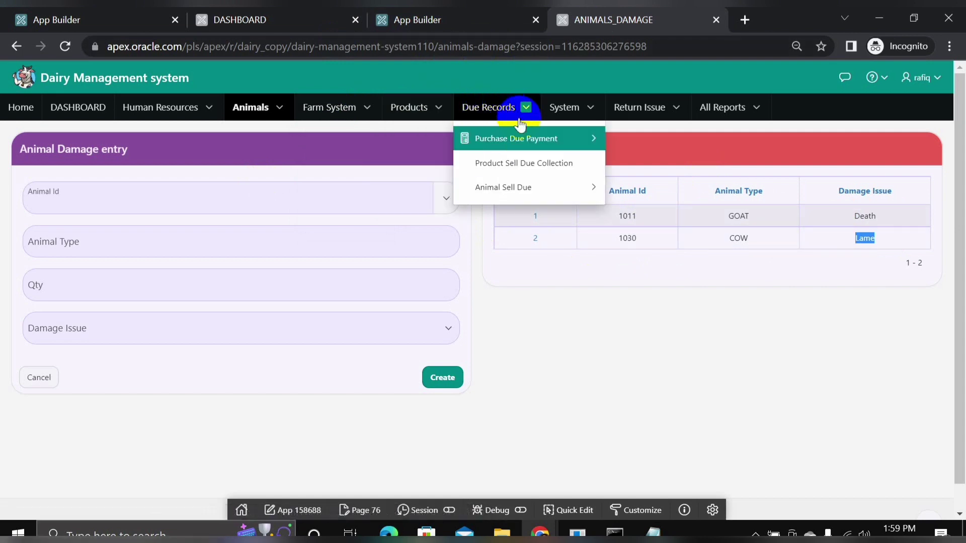
{"action": "mouse_move", "coordinate": [539, 146]}
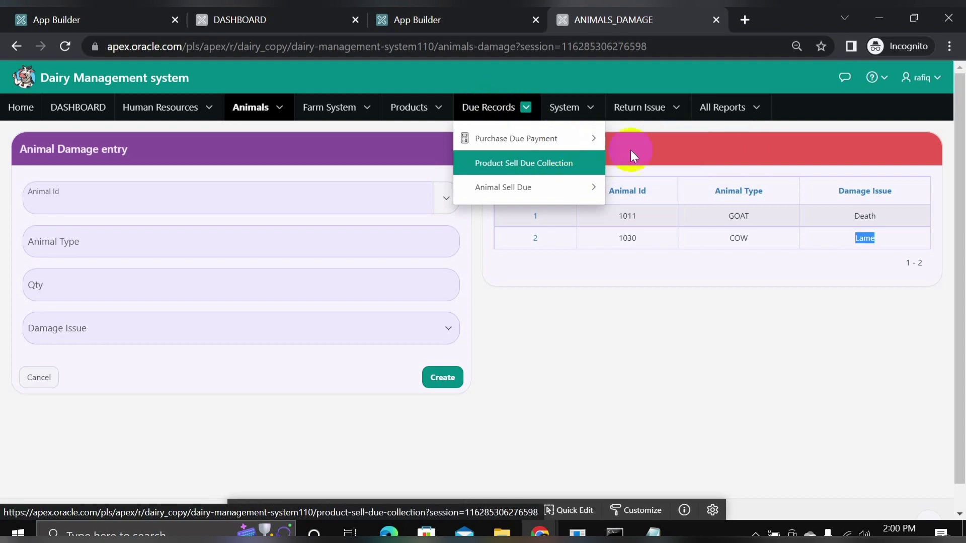
{"action": "left_click", "coordinate": [681, 139]}
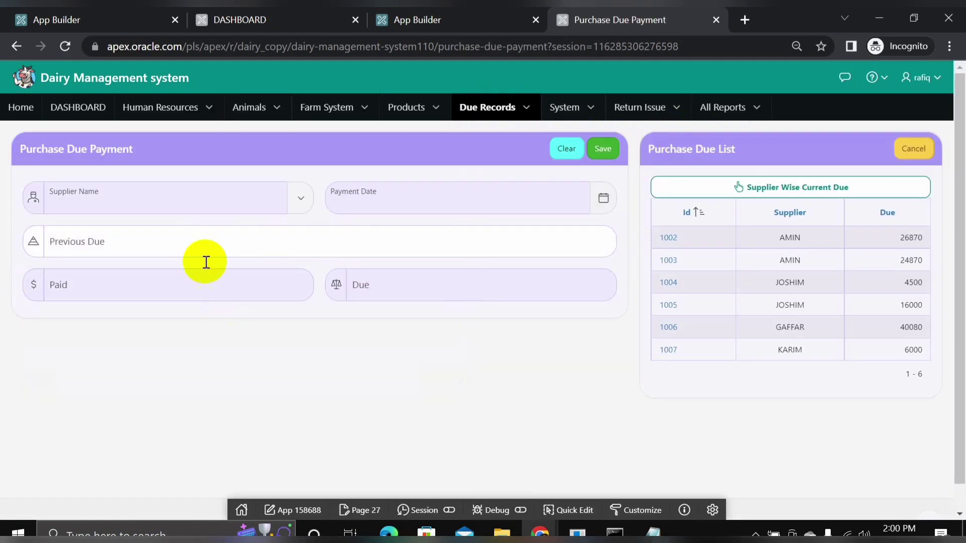
{"action": "left_click", "coordinate": [304, 199]}
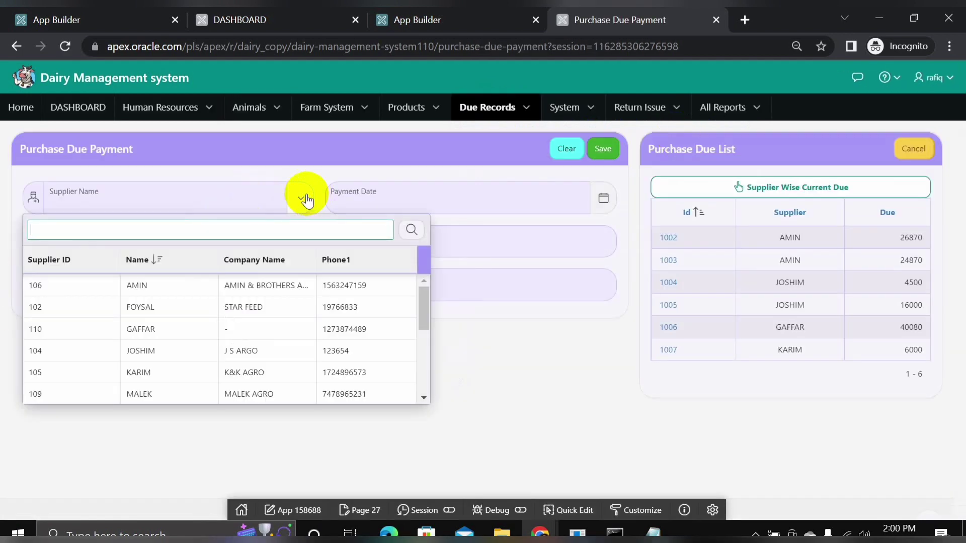
{"action": "scroll", "coordinate": [120, 322], "scroll_direction": "down", "scroll_amount": 3}
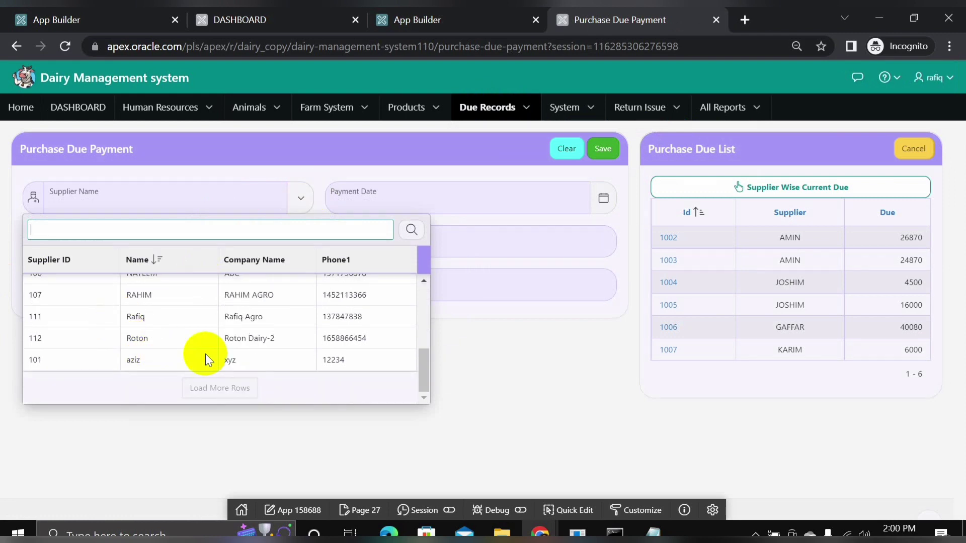
{"action": "scroll", "coordinate": [104, 362], "scroll_direction": "up", "scroll_amount": 3}
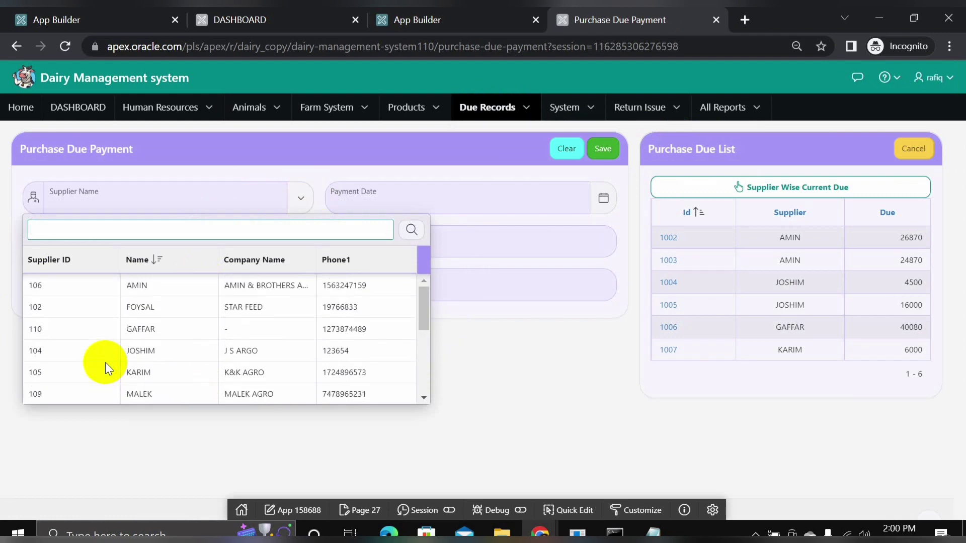
{"action": "left_click", "coordinate": [156, 304]}
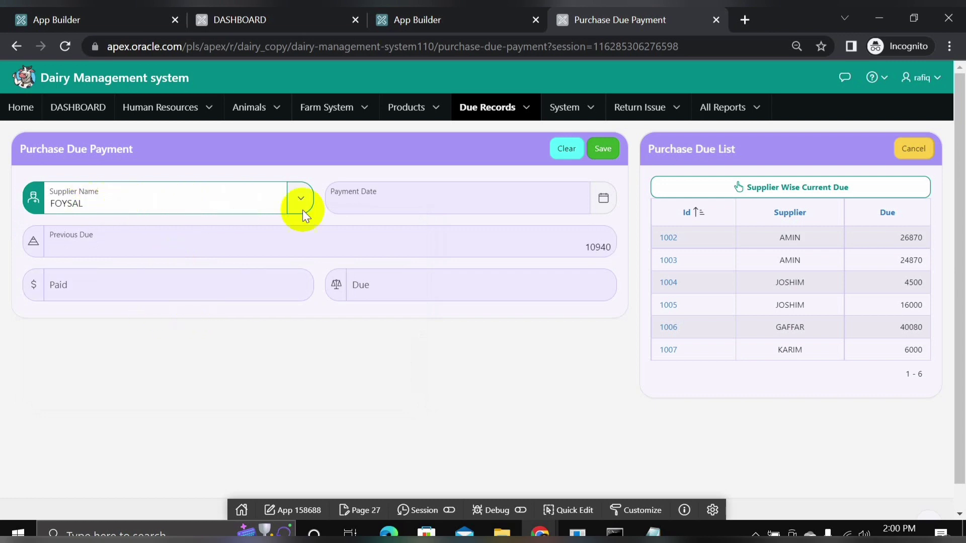
Enter 5000 as the paid amount and check the supplier's previous and remaining due.
{"action": "left_click", "coordinate": [90, 244]}
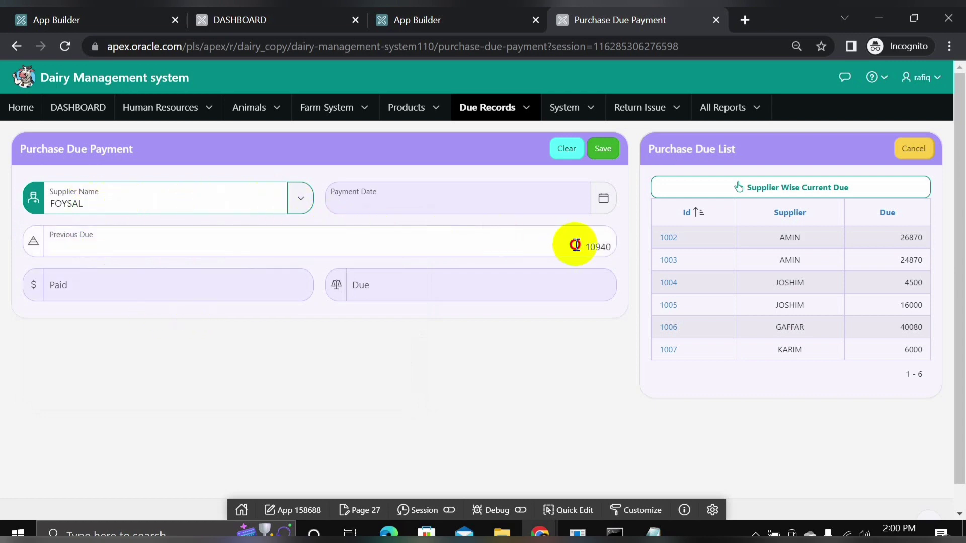
{"action": "double_click", "coordinate": [609, 248]}
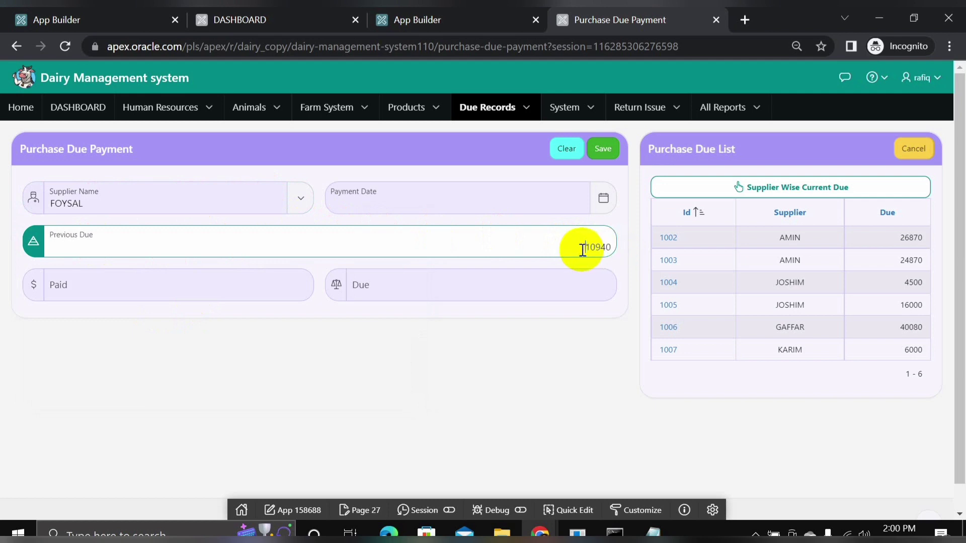
{"action": "left_click_drag", "start_coordinate": [582, 250], "coordinate": [615, 244]}
{"action": "left_click", "coordinate": [111, 292]}
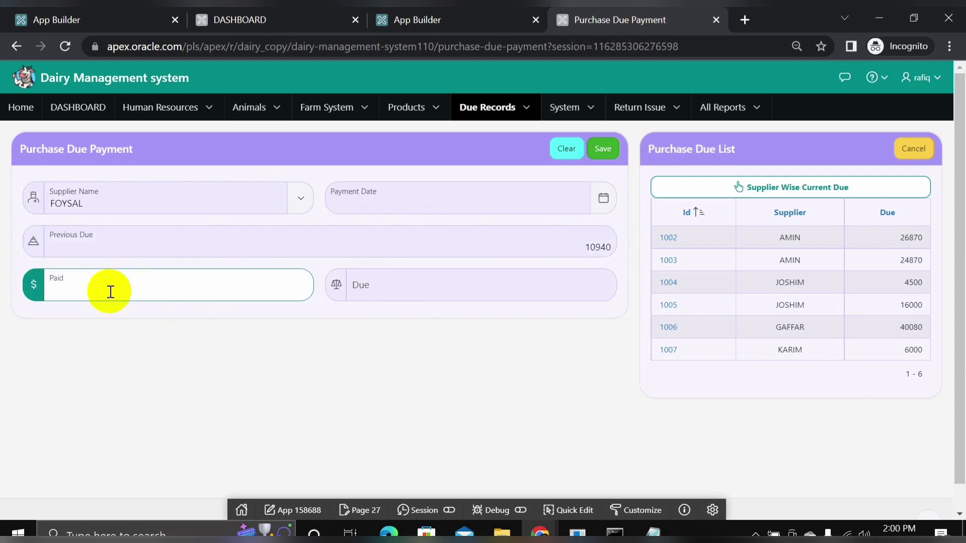
{"action": "type", "text": "5000"}
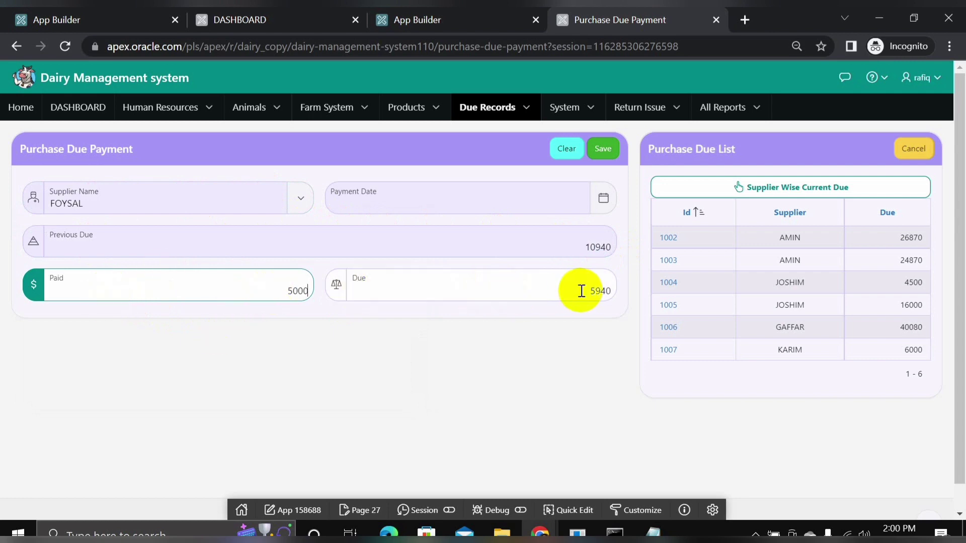
{"action": "left_click_drag", "start_coordinate": [581, 291], "coordinate": [615, 286]}
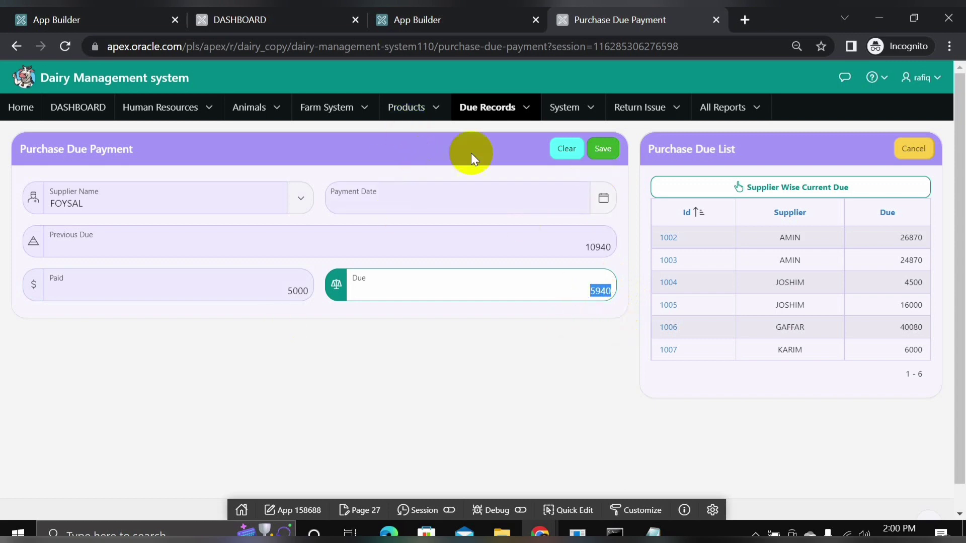
{"action": "left_click", "coordinate": [598, 109]}
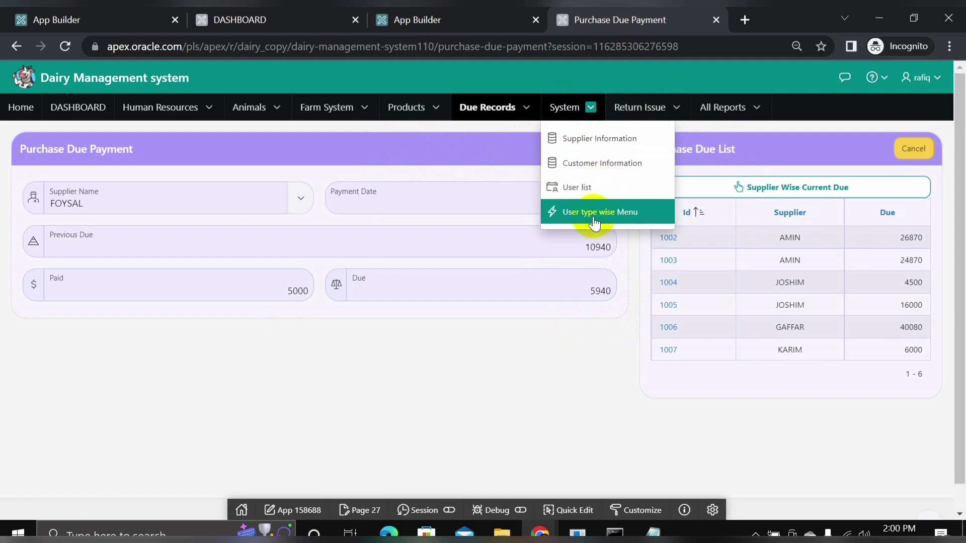
Open the user type wise menu list to review each entry's permission, and look through the Return Issue options.
{"action": "left_click", "coordinate": [635, 215]}
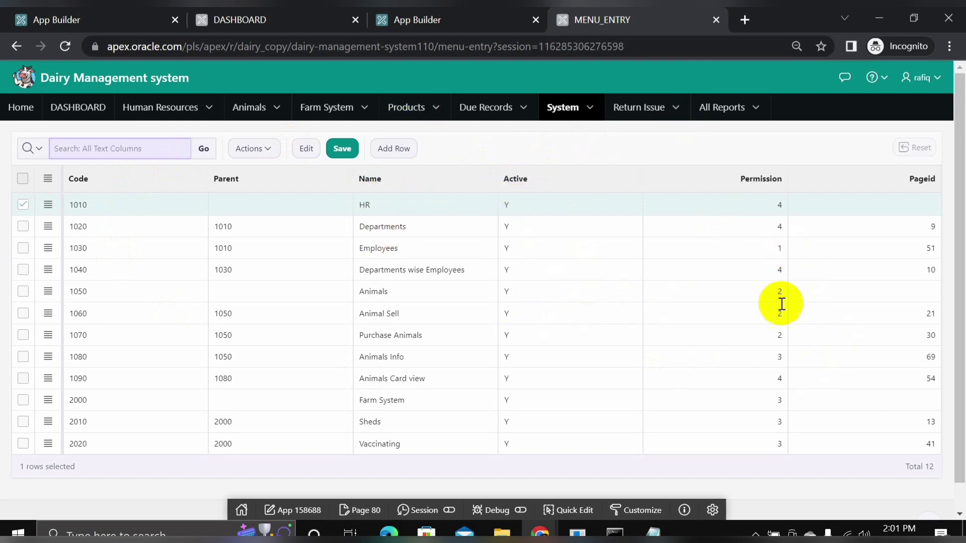
{"action": "left_click", "coordinate": [572, 111]}
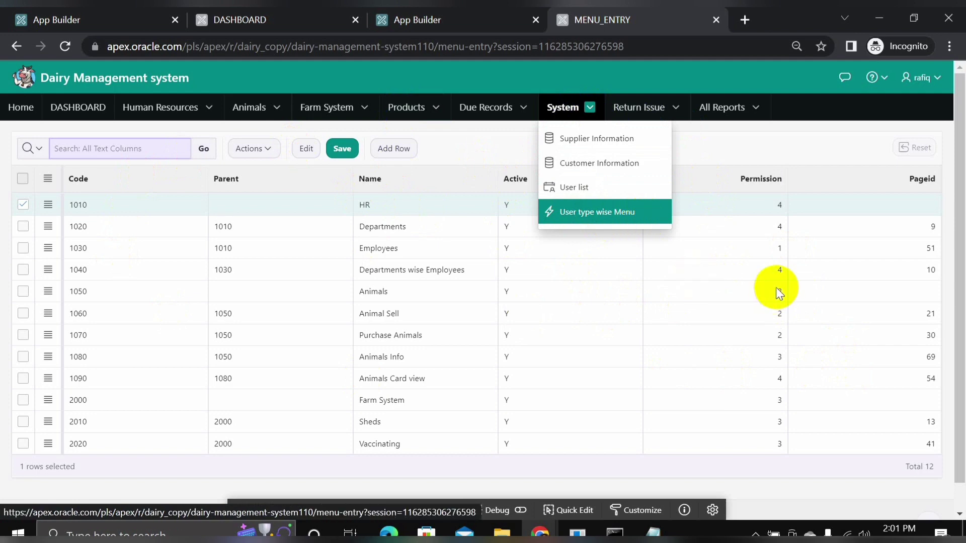
{"action": "left_click", "coordinate": [769, 150]}
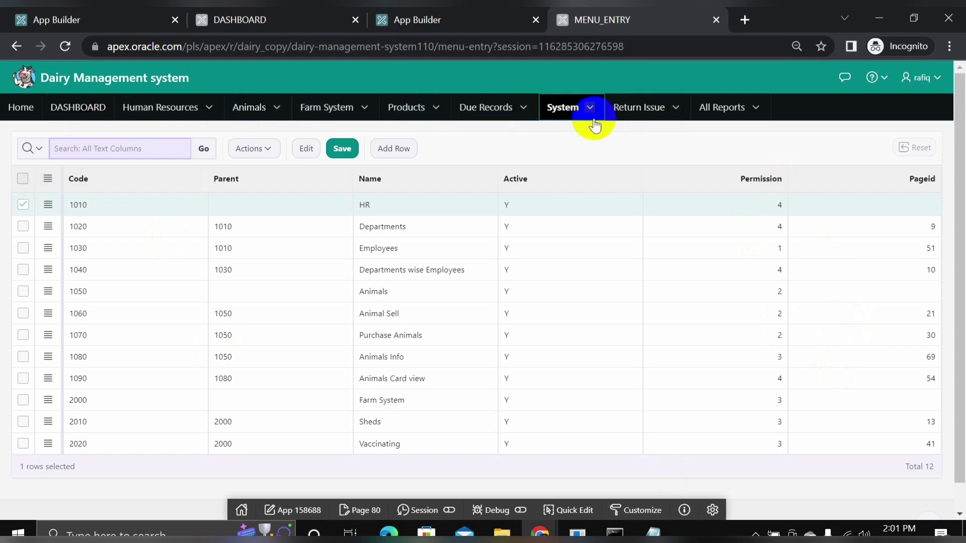
{"action": "left_click", "coordinate": [674, 108]}
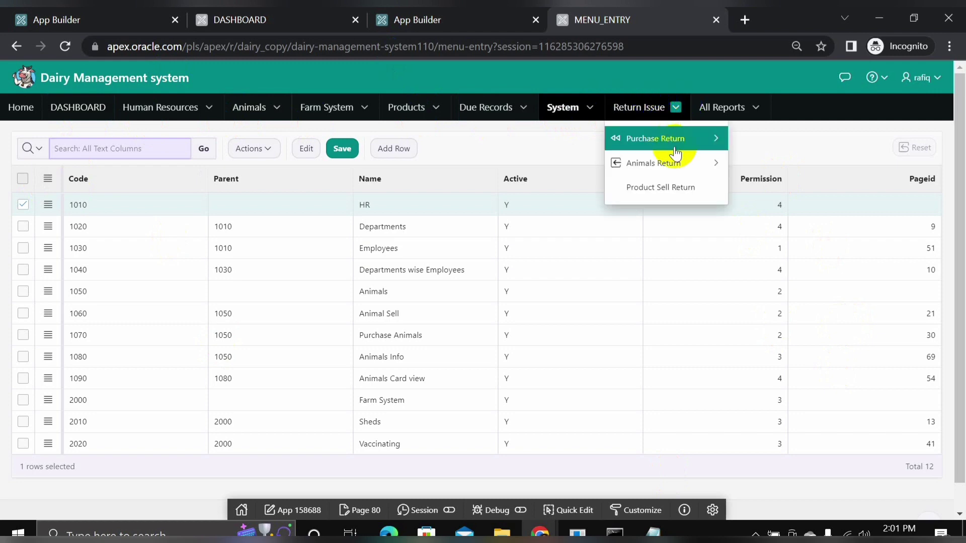
{"action": "mouse_move", "coordinate": [710, 164]}
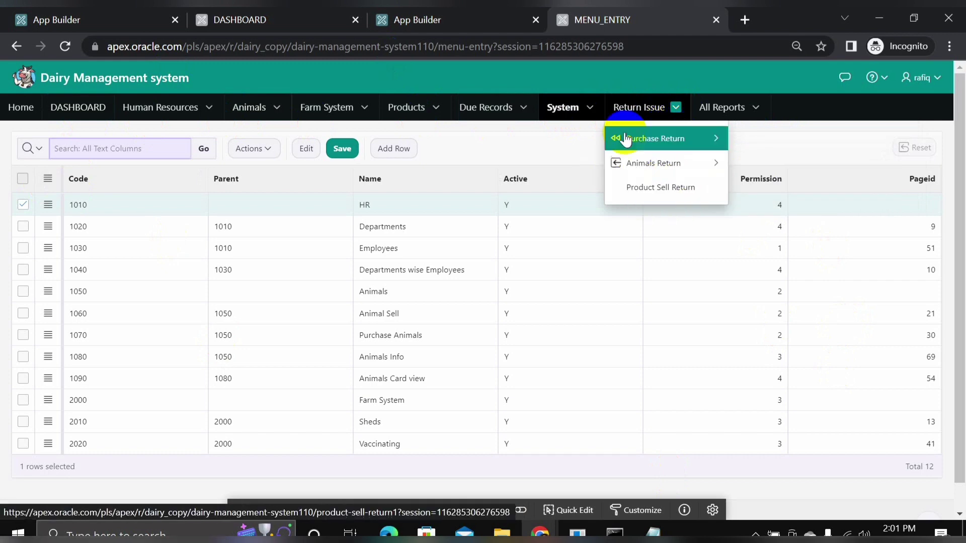
Open the Date Wise Purchase Information report from the list of all reports.
{"action": "left_click", "coordinate": [755, 107]}
{"action": "left_click", "coordinate": [747, 137]}
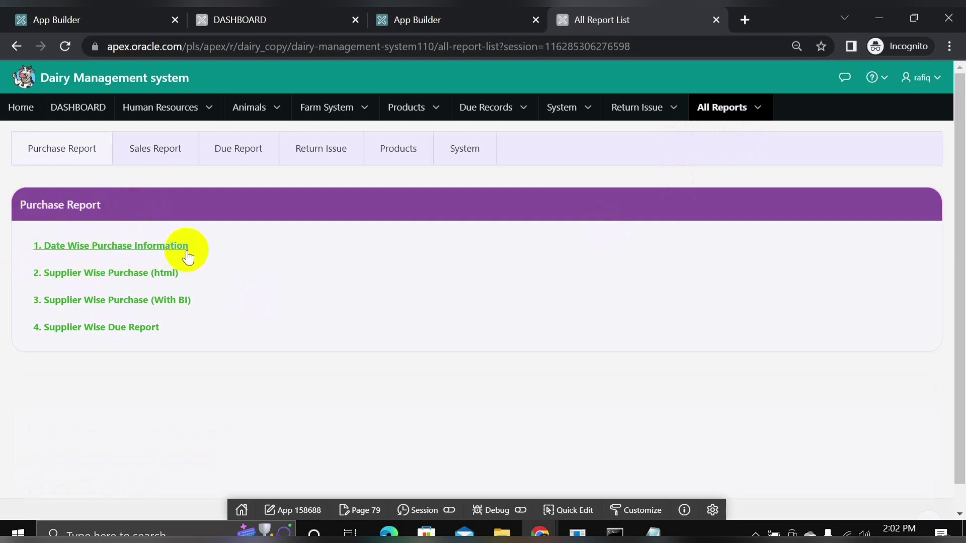
{"action": "left_click", "coordinate": [115, 247]}
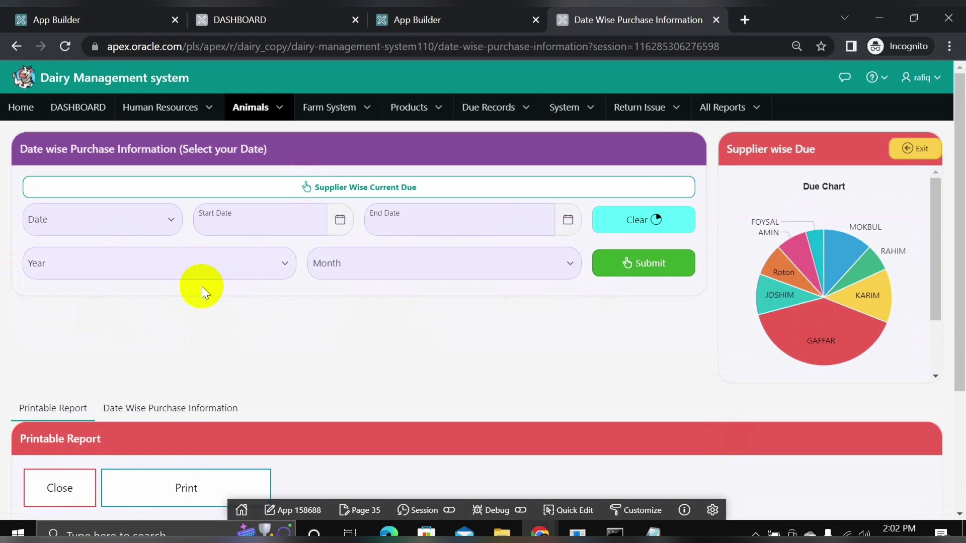
Run the purchase report for the Monthly period from 9/13/2022 to 10/13/2022 and review its printable version.
{"action": "left_click", "coordinate": [167, 220]}
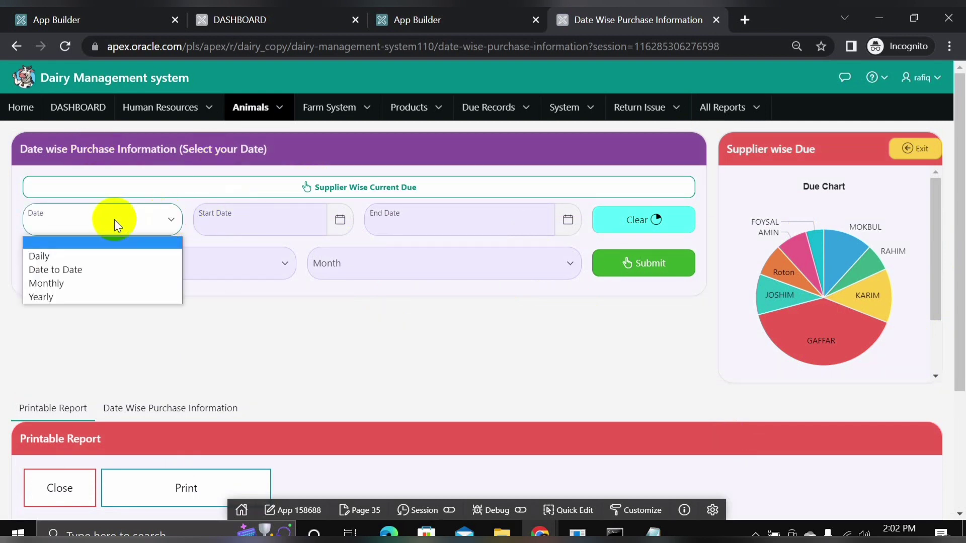
{"action": "left_click", "coordinate": [57, 283]}
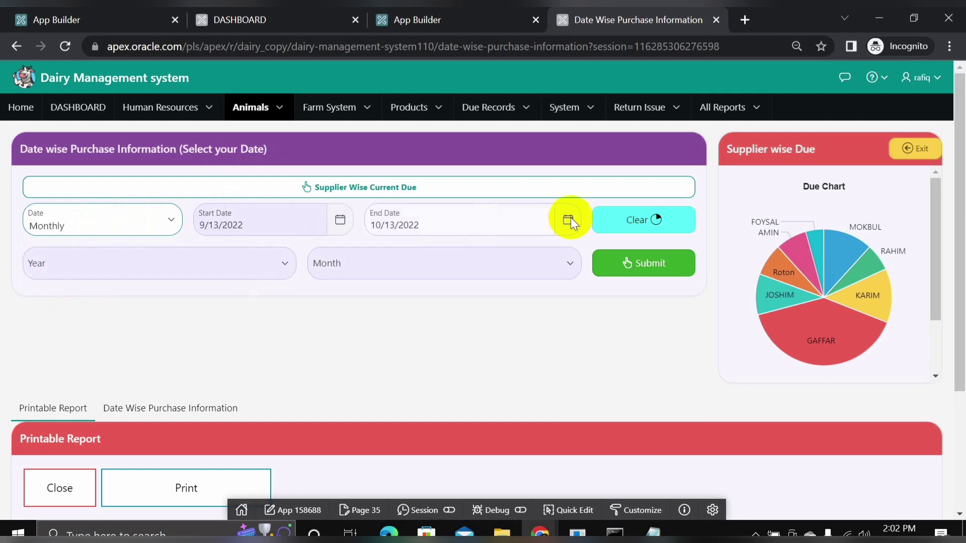
{"action": "scroll", "coordinate": [392, 407], "scroll_direction": "down", "scroll_amount": 3}
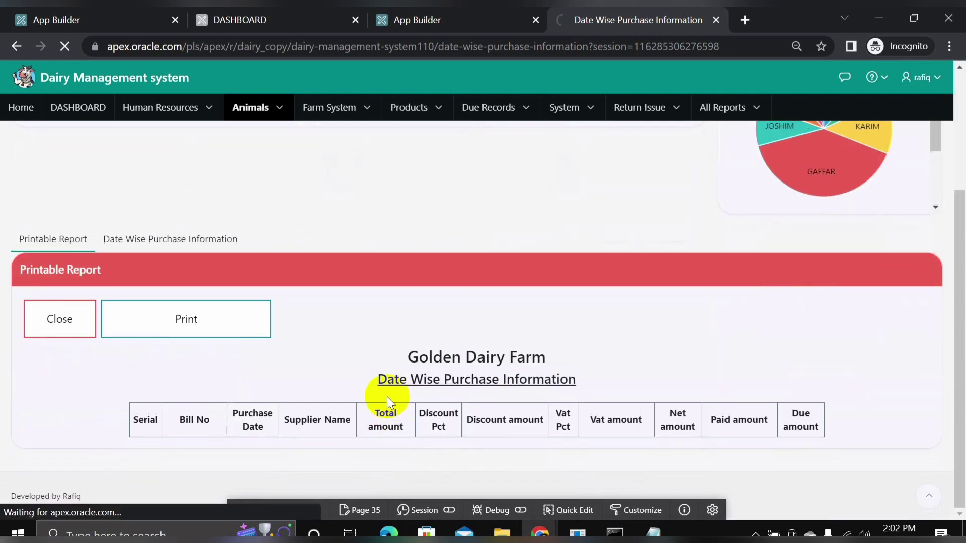
{"action": "scroll", "coordinate": [449, 421], "scroll_direction": "down", "scroll_amount": 2}
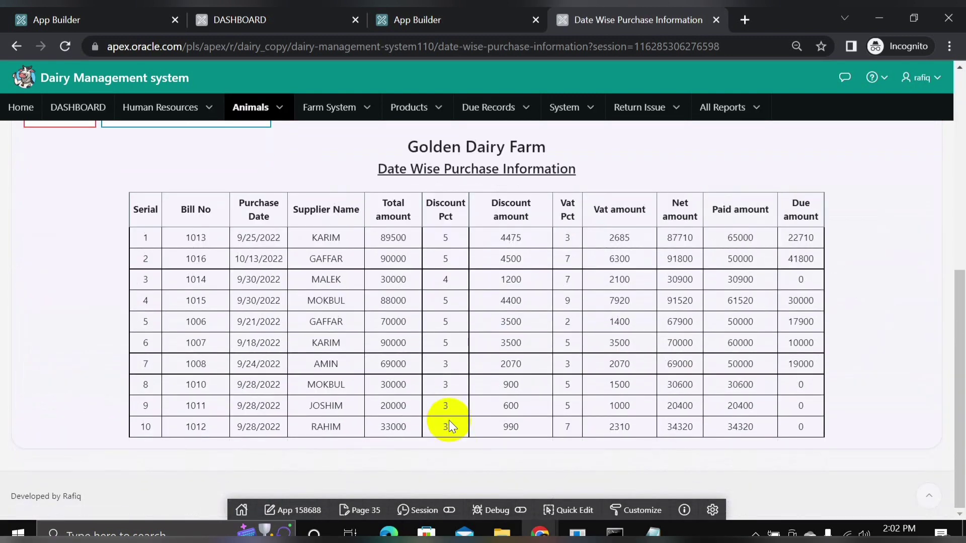
Show the interactive Date Wise Purchase Information table and review its purchase bills down to the total.
{"action": "scroll", "coordinate": [325, 291], "scroll_direction": "up", "scroll_amount": 5}
{"action": "left_click", "coordinate": [187, 330]}
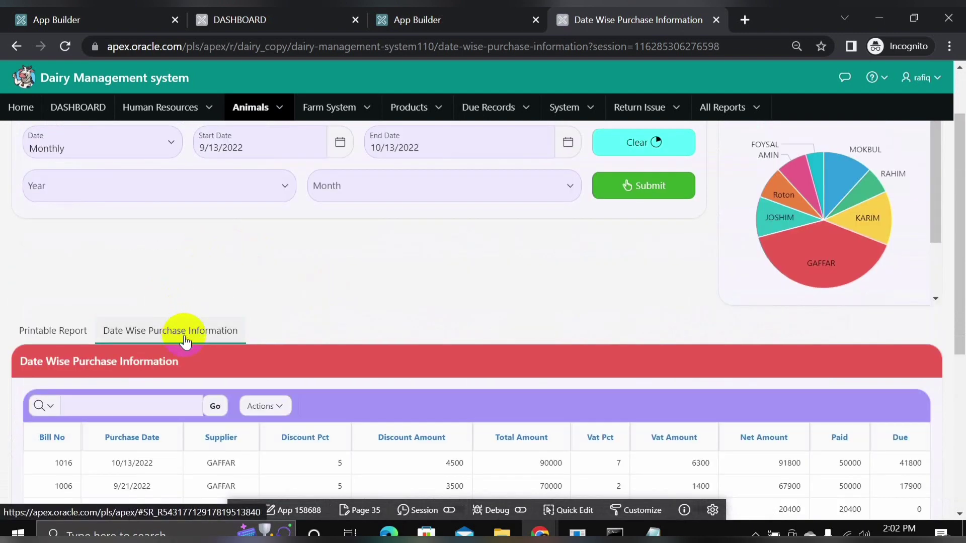
{"action": "scroll", "coordinate": [349, 364], "scroll_direction": "down", "scroll_amount": 5}
{"action": "scroll", "coordinate": [317, 322], "scroll_direction": "up", "scroll_amount": 3}
{"action": "scroll", "coordinate": [615, 362], "scroll_direction": "down", "scroll_amount": 2}
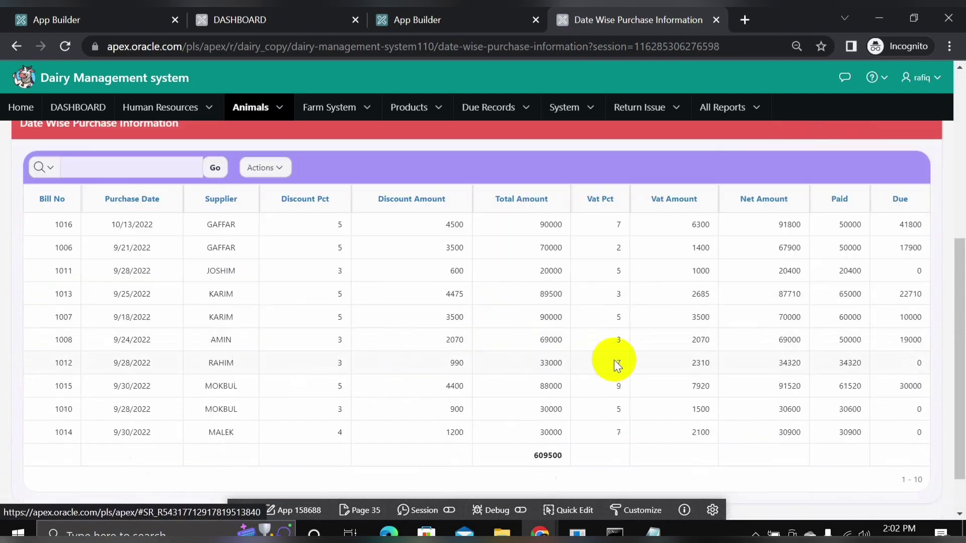
Switch back to the printable purchase report and look over its bill rows.
{"action": "scroll", "coordinate": [227, 270], "scroll_direction": "up", "scroll_amount": 2}
{"action": "left_click", "coordinate": [46, 194]}
{"action": "scroll", "coordinate": [463, 352], "scroll_direction": "down", "scroll_amount": 4}
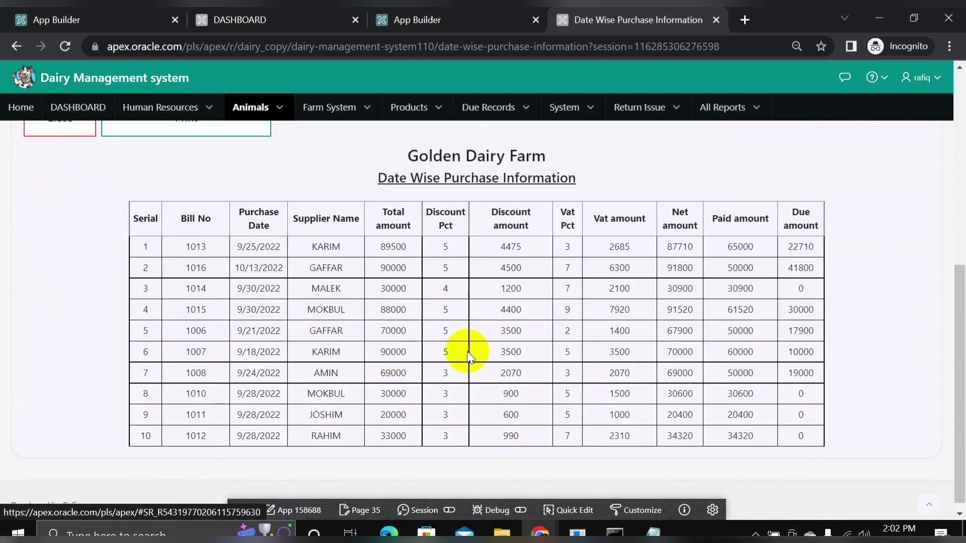
{"action": "scroll", "coordinate": [386, 323], "scroll_direction": "up", "scroll_amount": 4}
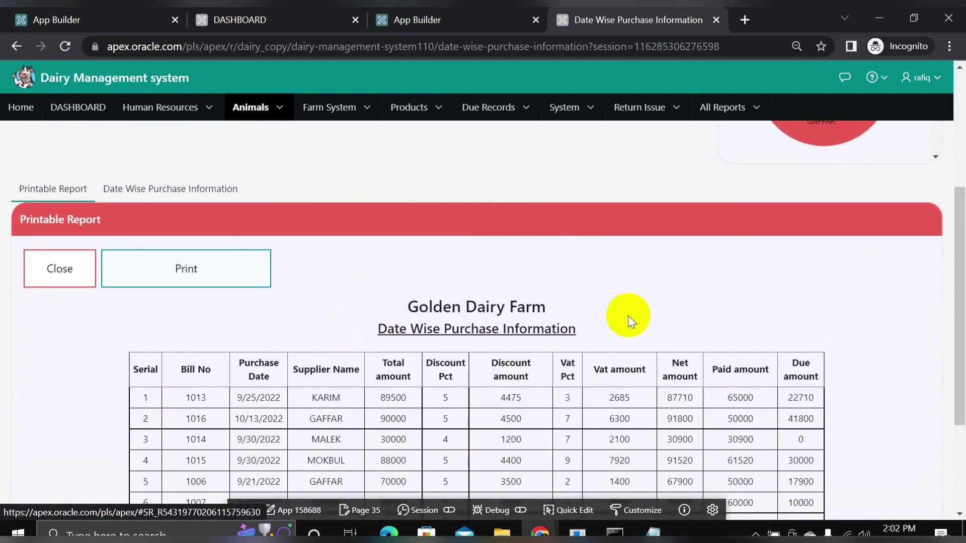
Check the due value of the supplier in the yellow slice of the Supplier wise Due chart.
{"action": "scroll", "coordinate": [623, 322], "scroll_direction": "up", "scroll_amount": 4}
{"action": "mouse_move", "coordinate": [830, 334]}
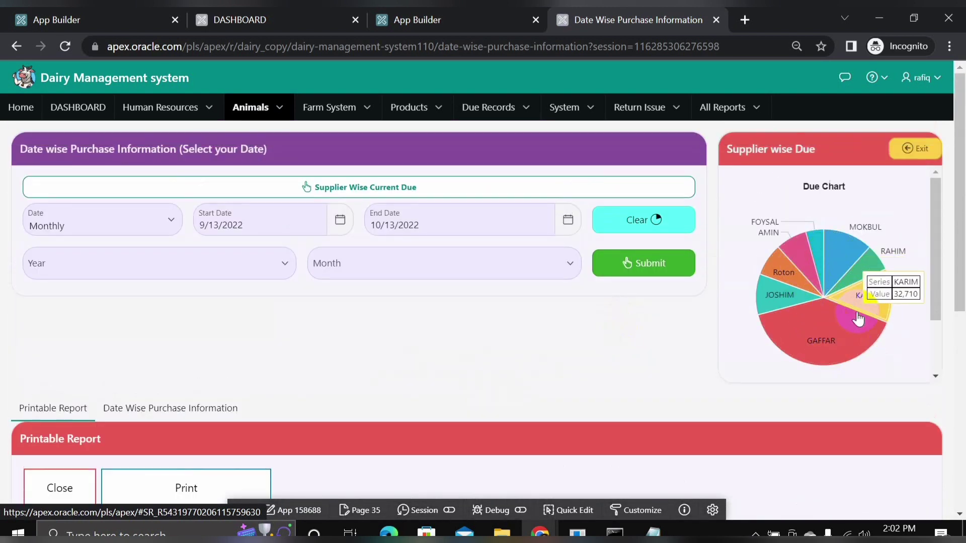
{"action": "mouse_move", "coordinate": [857, 307]}
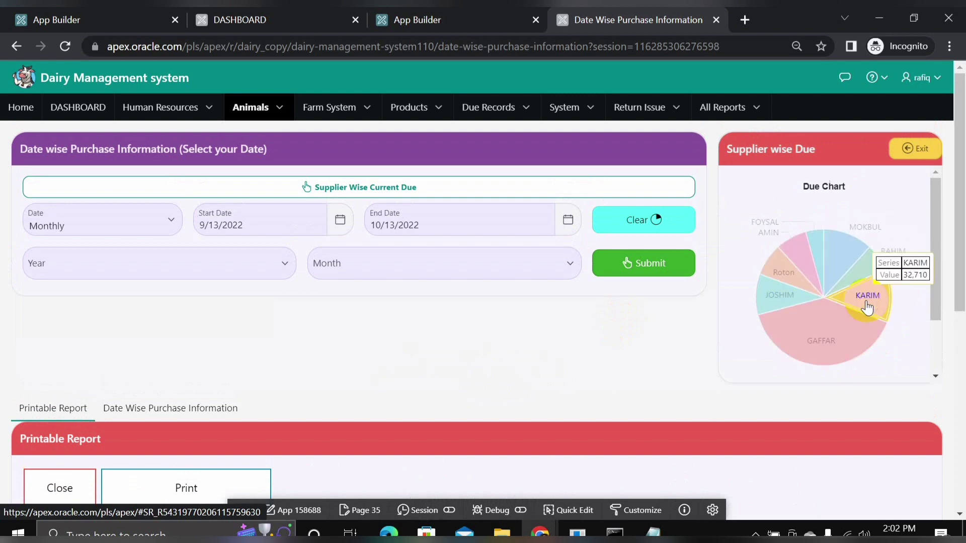
Open the Supplier Wise Current Due report and compare the first supplier's previous due, payment and current due.
{"action": "left_click", "coordinate": [345, 193]}
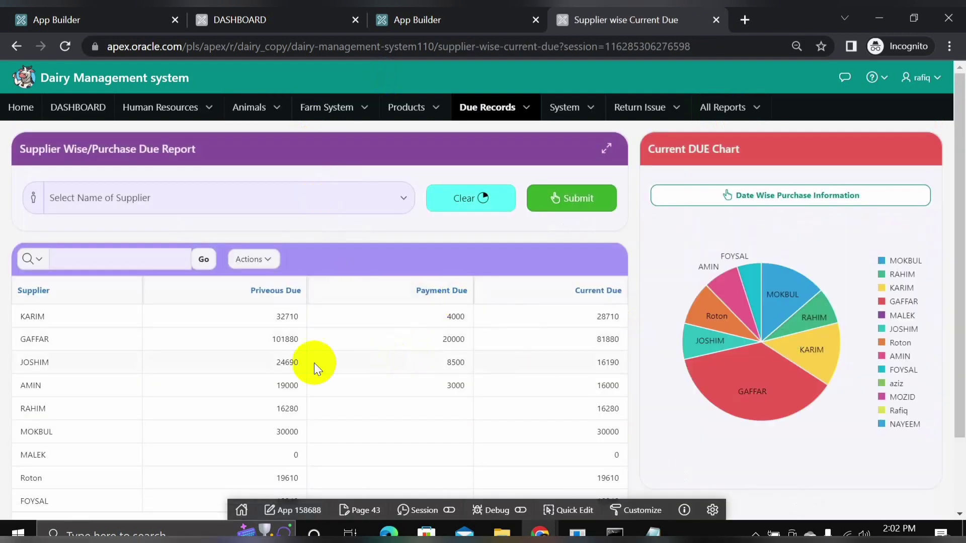
{"action": "scroll", "coordinate": [529, 340], "scroll_direction": "down", "scroll_amount": 2}
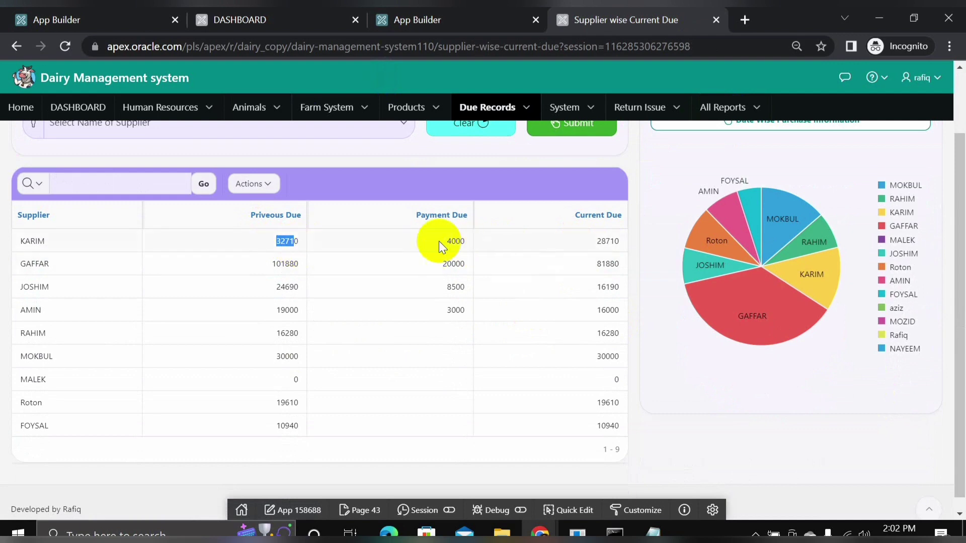
{"action": "left_click_drag", "start_coordinate": [438, 241], "coordinate": [471, 242]}
{"action": "left_click_drag", "start_coordinate": [578, 241], "coordinate": [625, 243]}
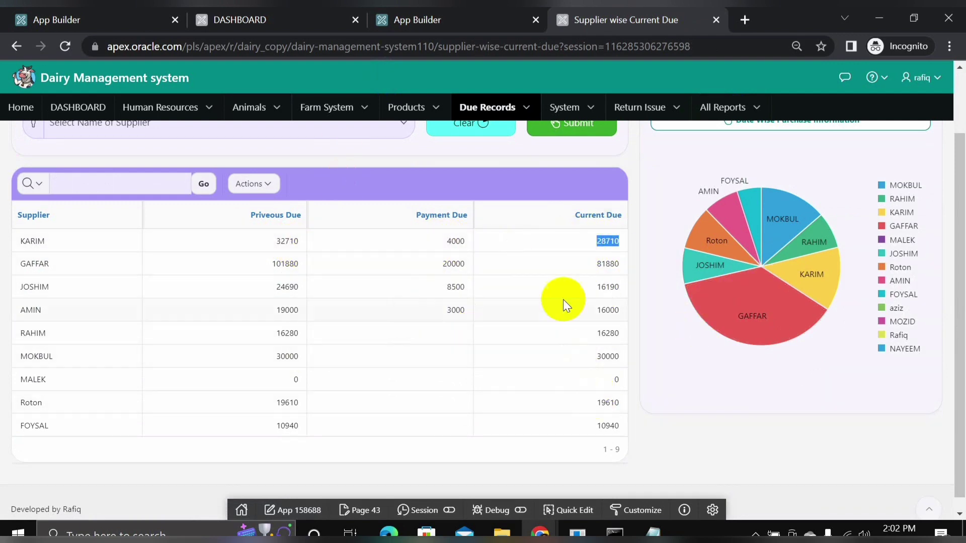
{"action": "scroll", "coordinate": [522, 326], "scroll_direction": "up", "scroll_amount": 3}
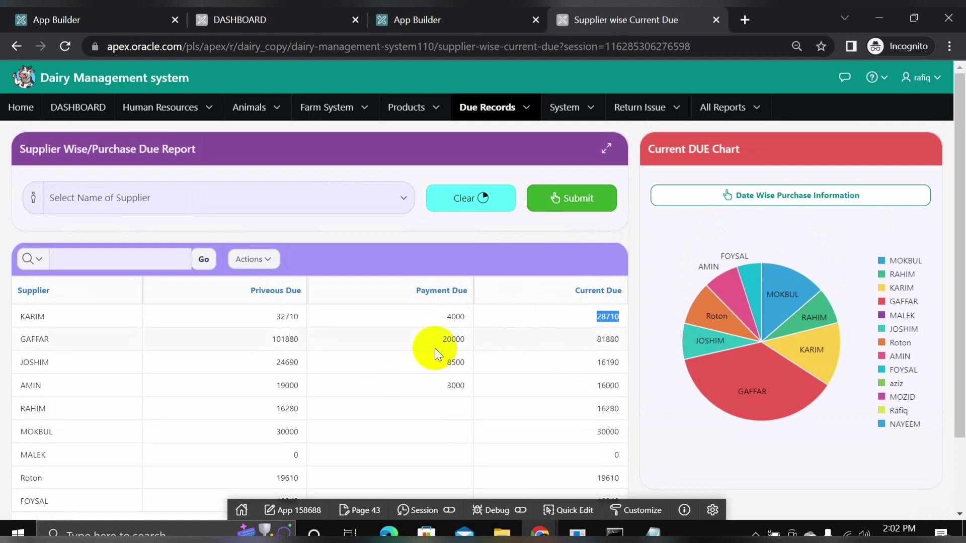
Filter the supplier due report to the supplier chosen earlier for the due payment and check the current due.
{"action": "left_click", "coordinate": [327, 189]}
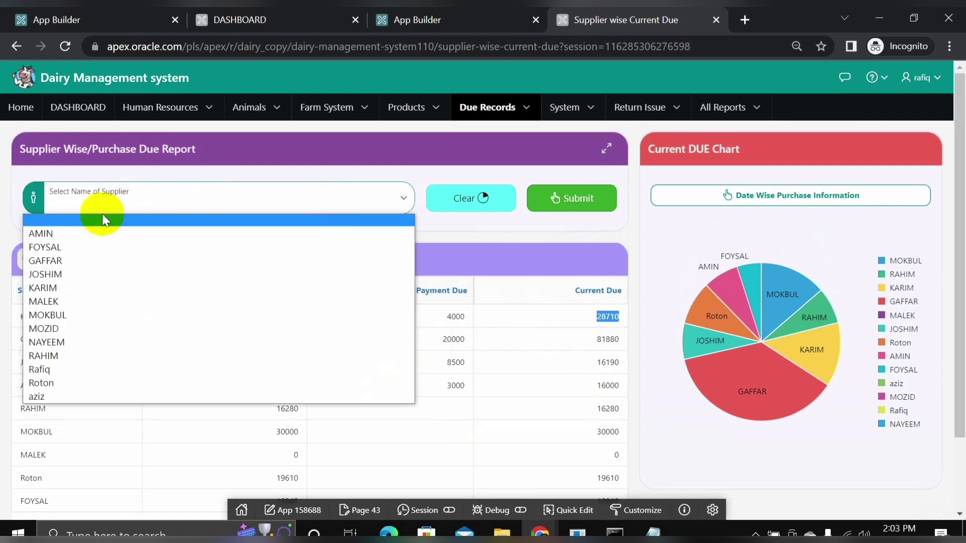
{"action": "left_click", "coordinate": [68, 247]}
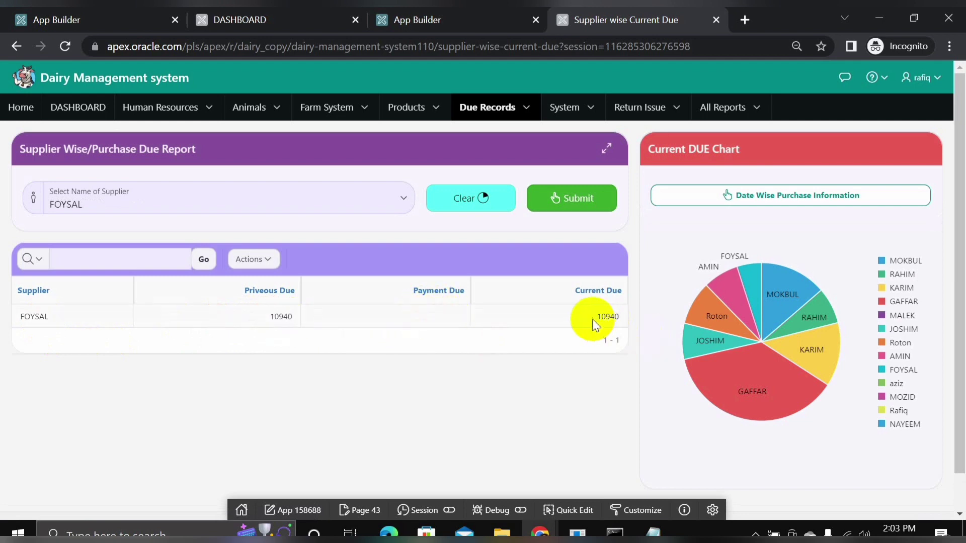
{"action": "left_click_drag", "start_coordinate": [592, 320], "coordinate": [622, 317]}
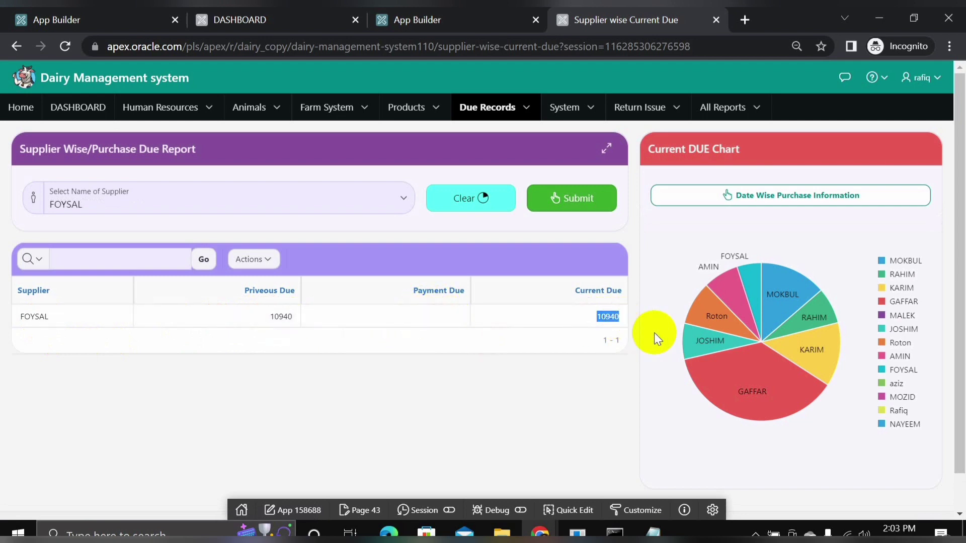
Return to the list of all reports and look through the Sales Report, Due Report, Return Issue and Products categories.
{"action": "left_click", "coordinate": [756, 107]}
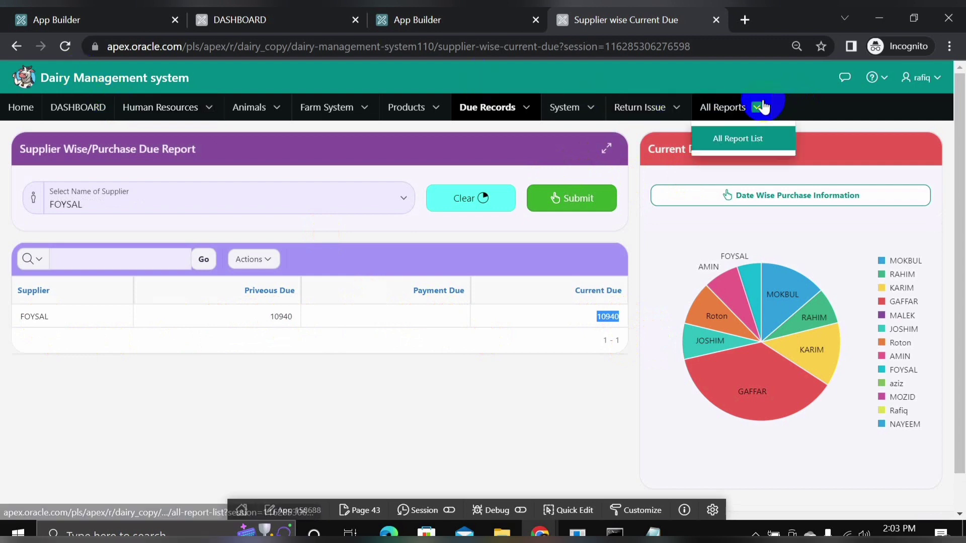
{"action": "left_click", "coordinate": [738, 136]}
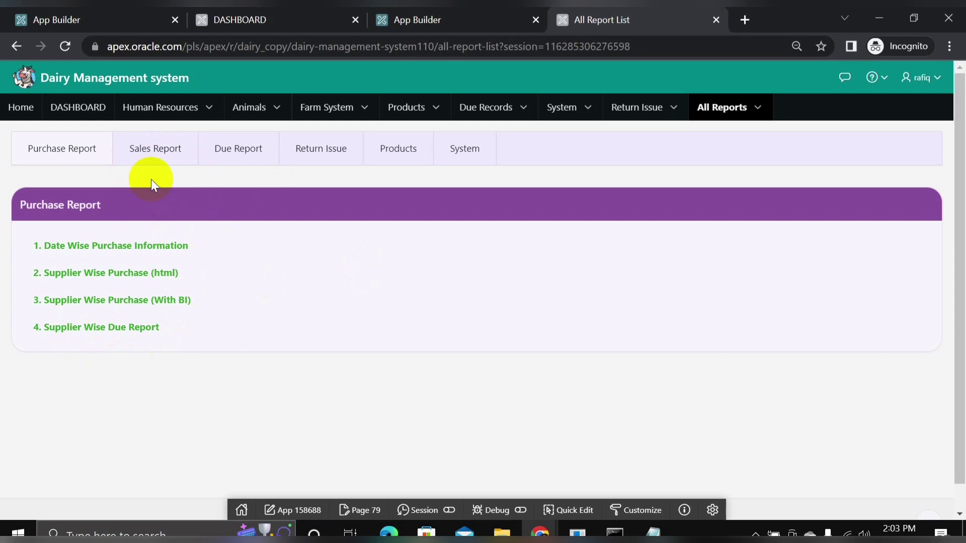
{"action": "left_click", "coordinate": [152, 150]}
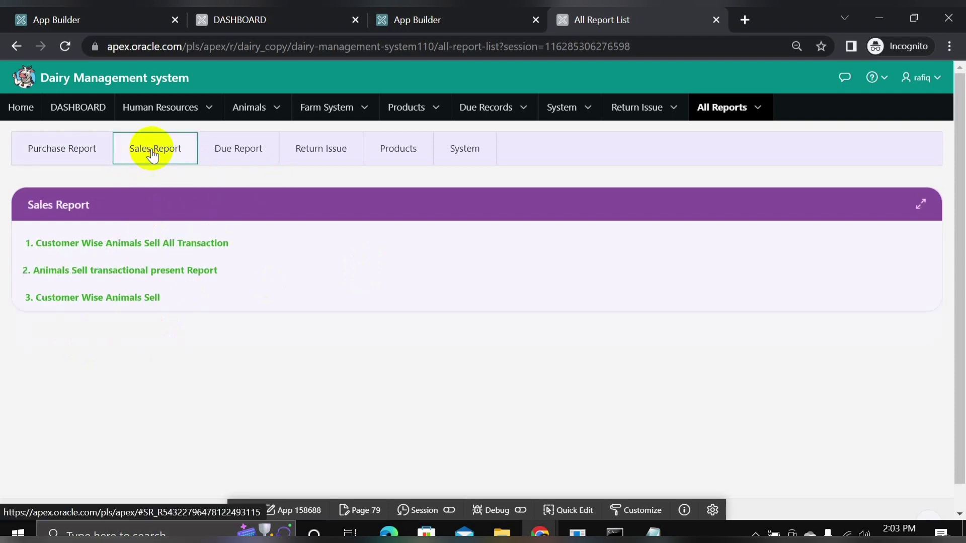
{"action": "left_click", "coordinate": [246, 155]}
{"action": "left_click", "coordinate": [338, 152]}
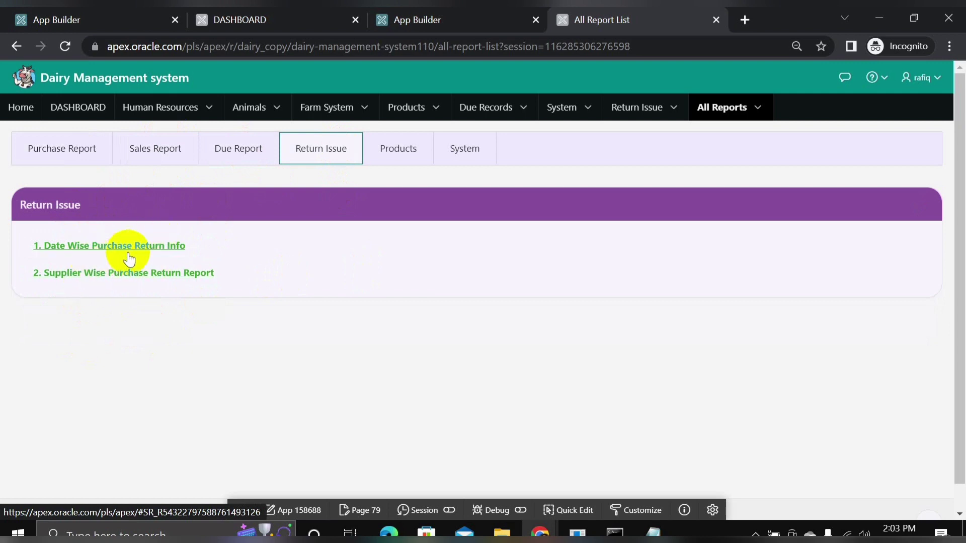
{"action": "left_click", "coordinate": [398, 149]}
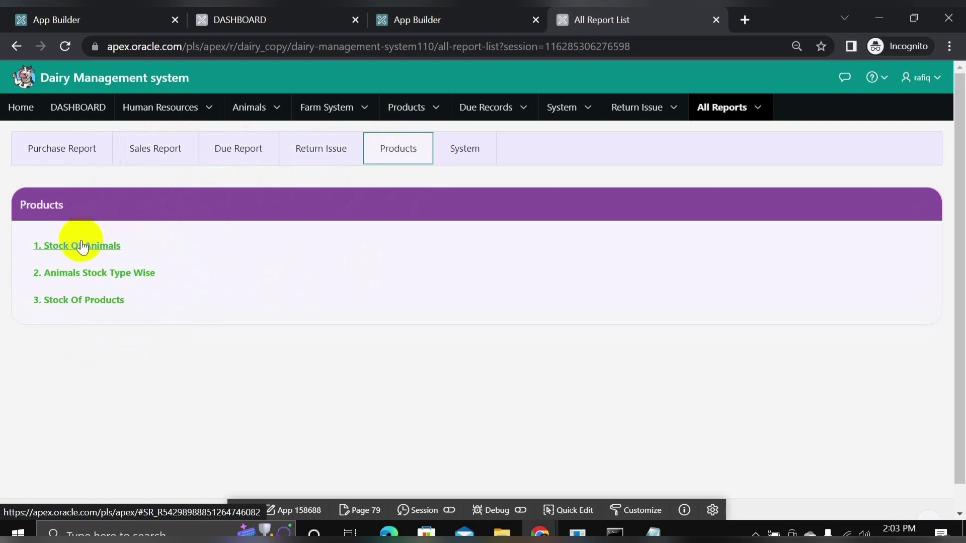